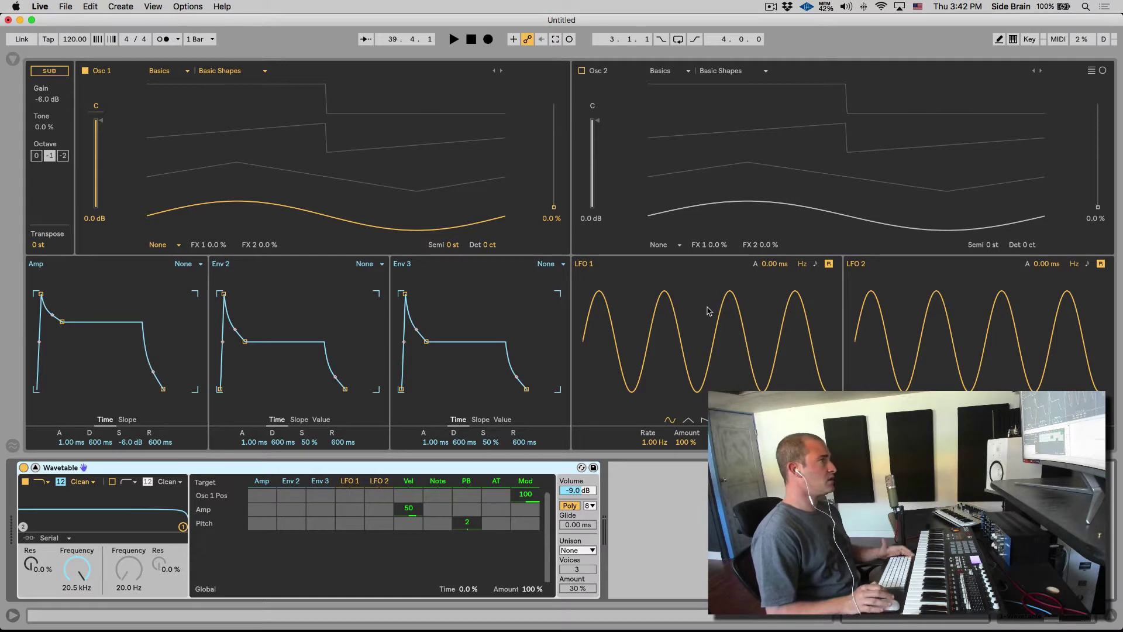
# - Load the Complex / Plastic Shimmer wavetable into Osc 1 and raise its position to 48 %
pyautogui.click(157, 70)
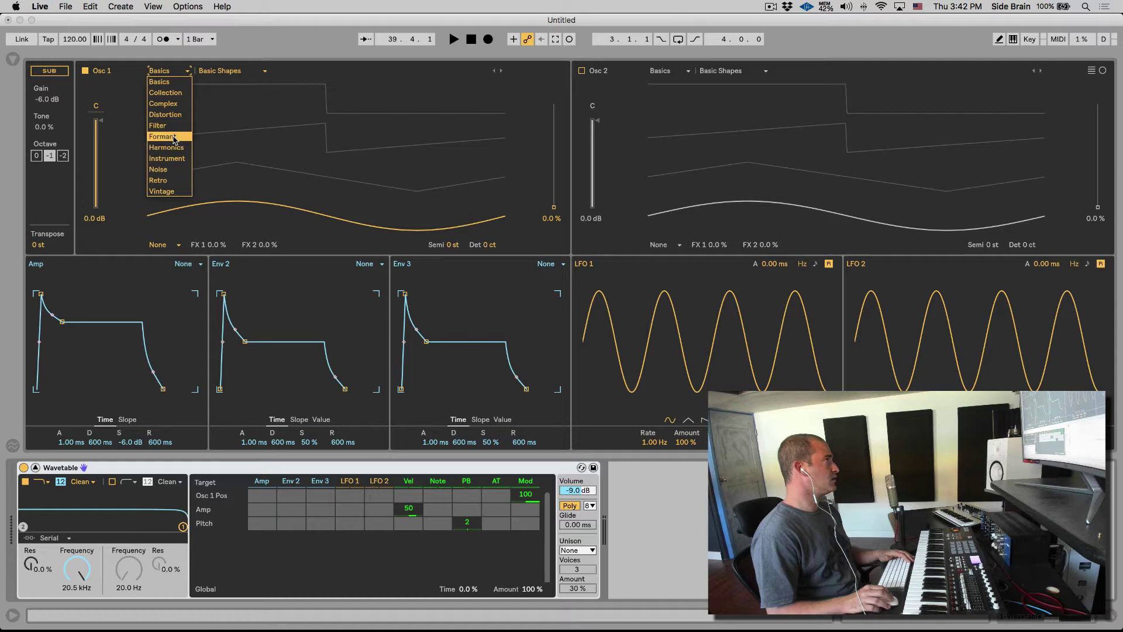
pyautogui.click(167, 103)
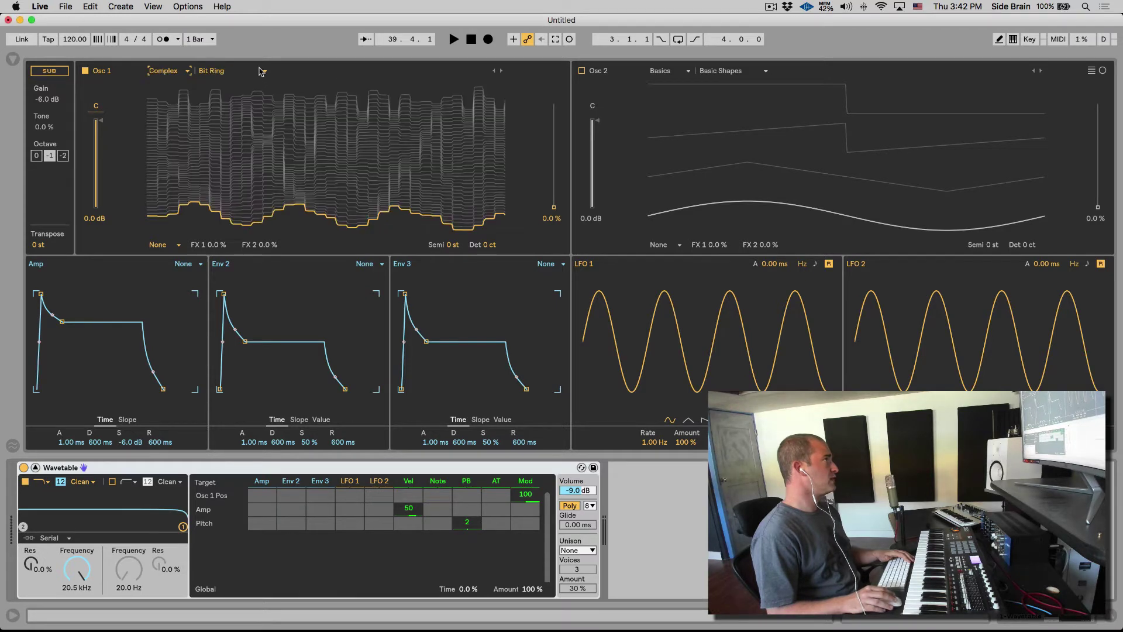
pyautogui.click(262, 71)
pyautogui.click(240, 183)
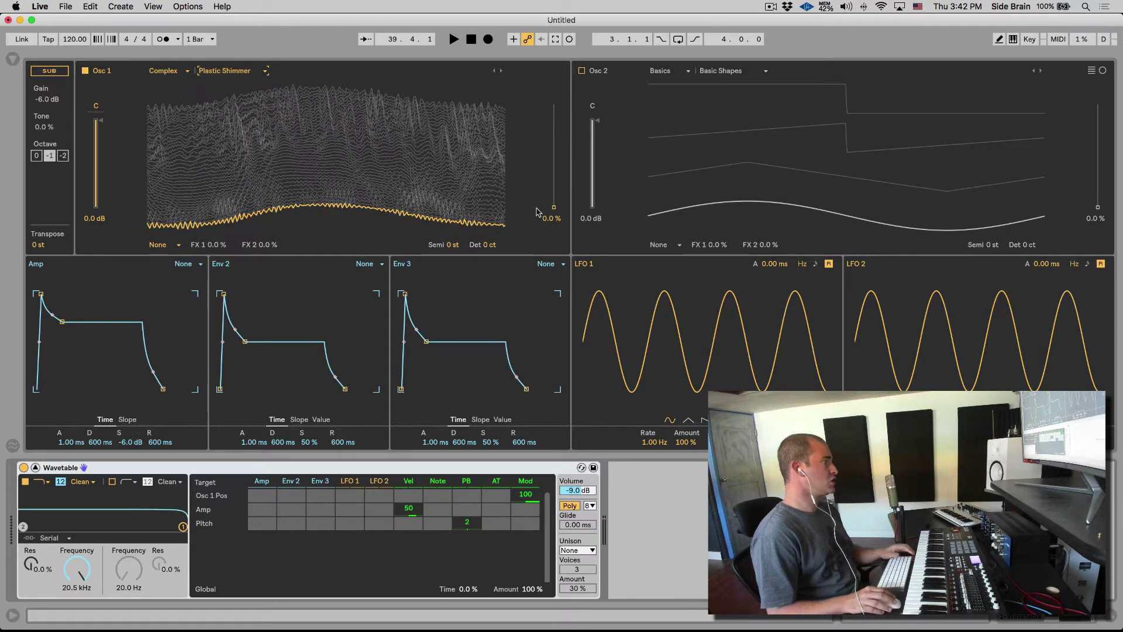
pyautogui.moveTo(563, 208); pyautogui.dragTo(554, 160)
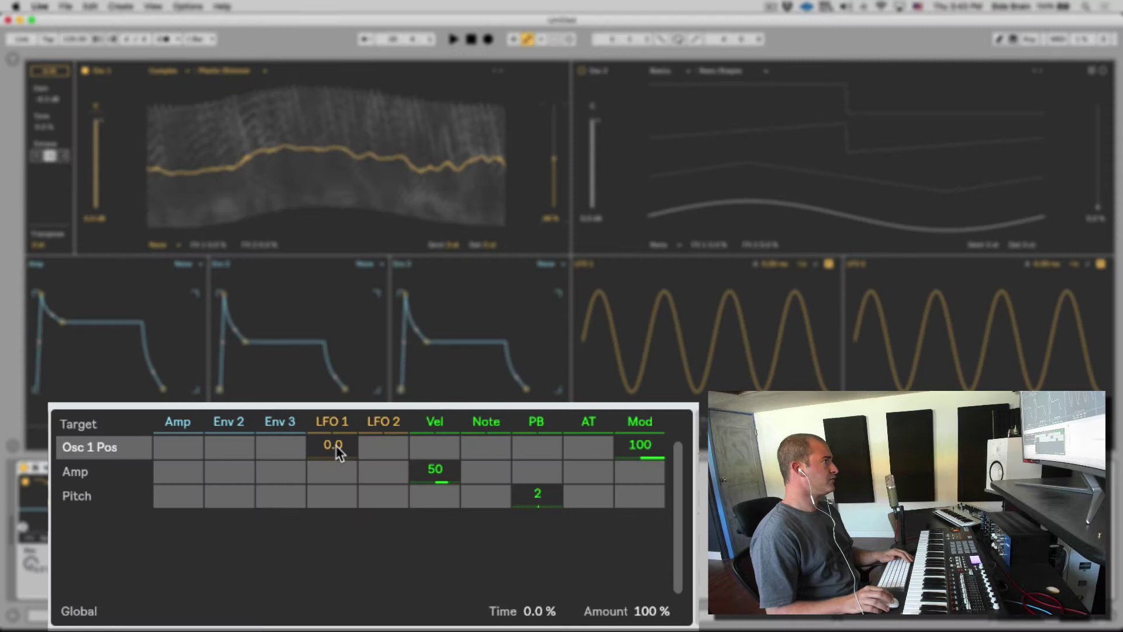
# - Set the LFO 1 to Osc 1 Pos amount in the mod matrix to 50
pyautogui.moveTo(336, 453); pyautogui.dragTo(336, 451)
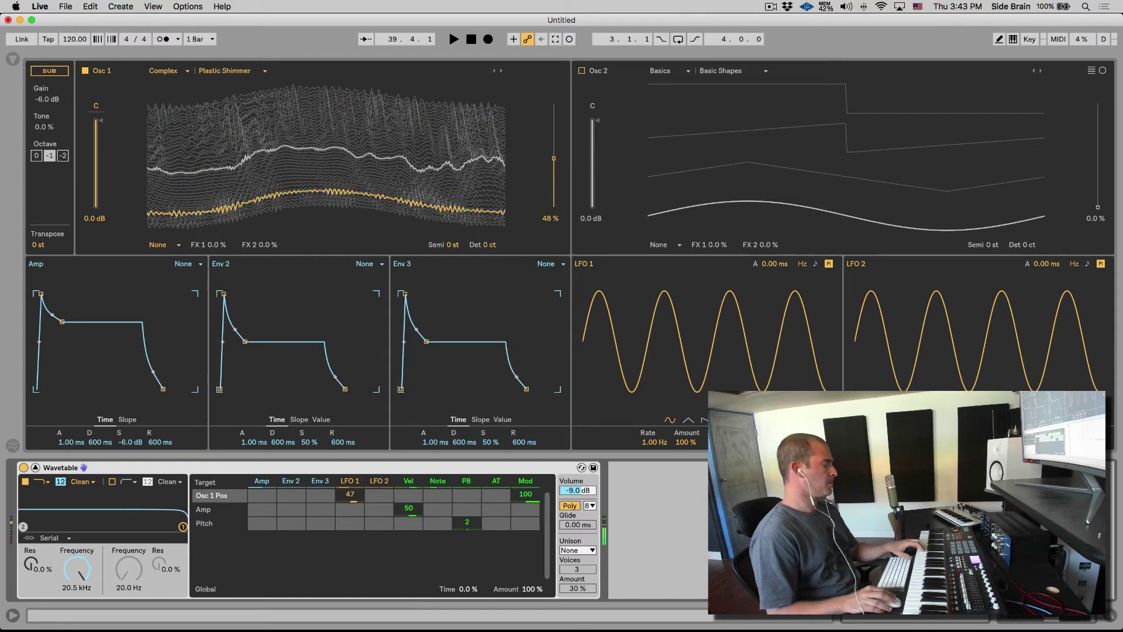
pyautogui.moveTo(353, 499); pyautogui.dragTo(353, 492)
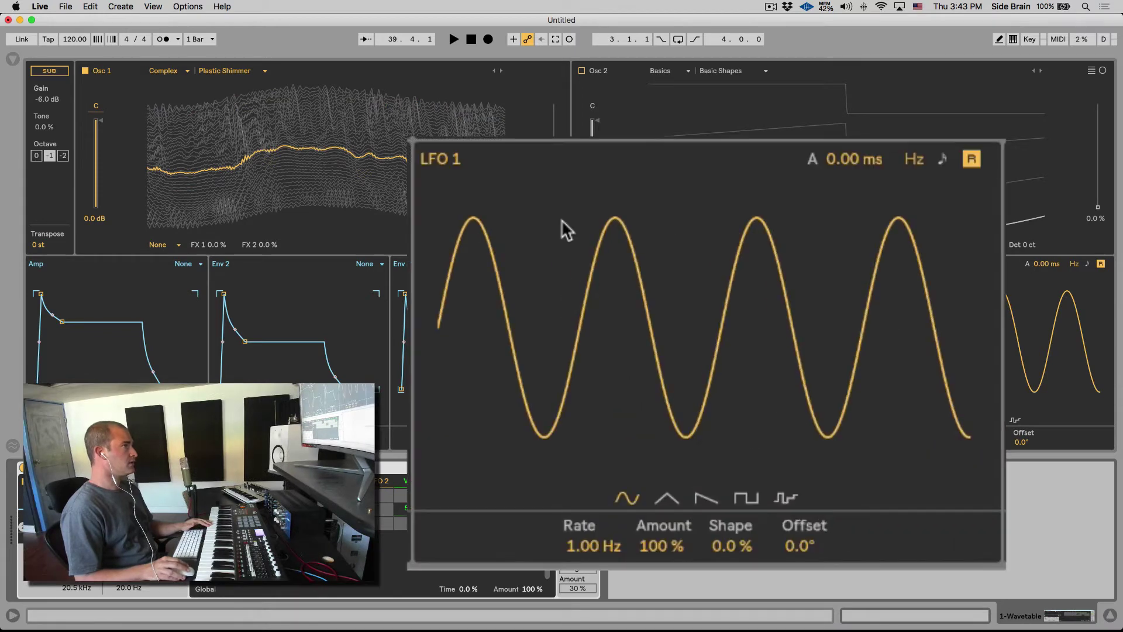
# - Try a fade-in attack on the enlarged LFO 1, then reset the attack to 0.00 ms
pyautogui.click(846, 165)
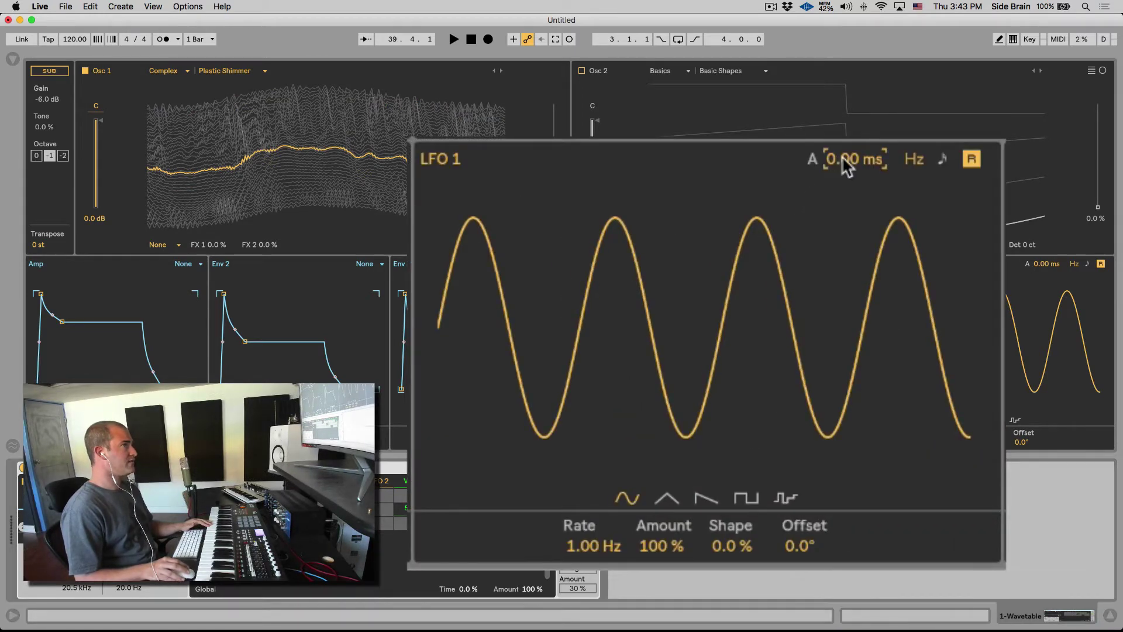
pyautogui.moveTo(847, 166)
pyautogui.mouseDown()
pyautogui.moveTo(847, 153)
pyautogui.moveTo(849, 165)
pyautogui.mouseUp()
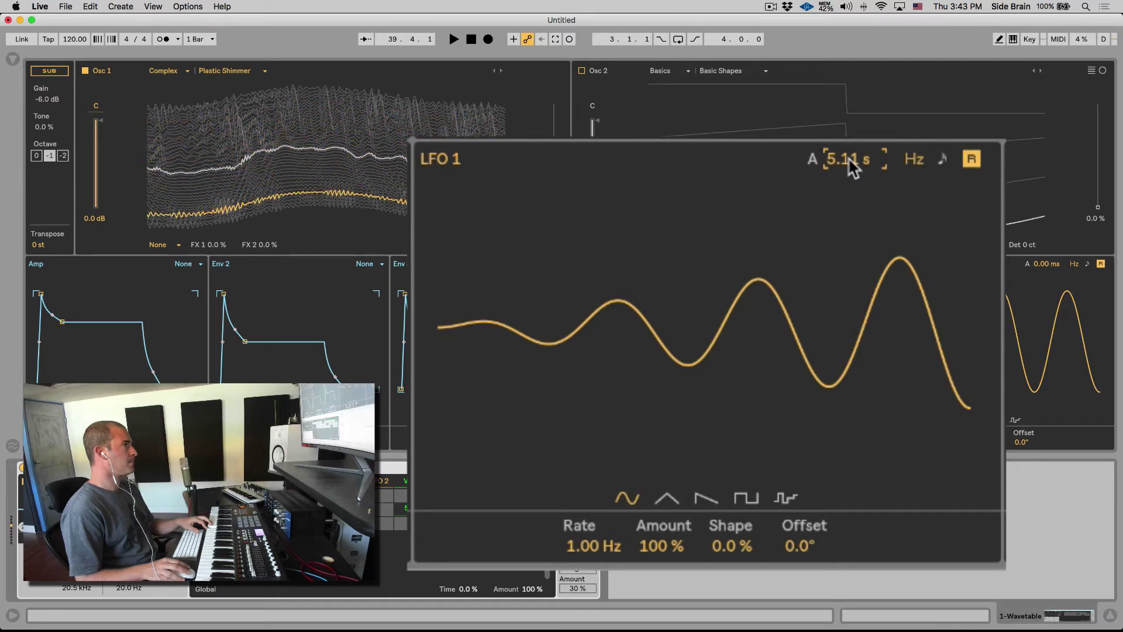
pyautogui.doubleClick(847, 158)
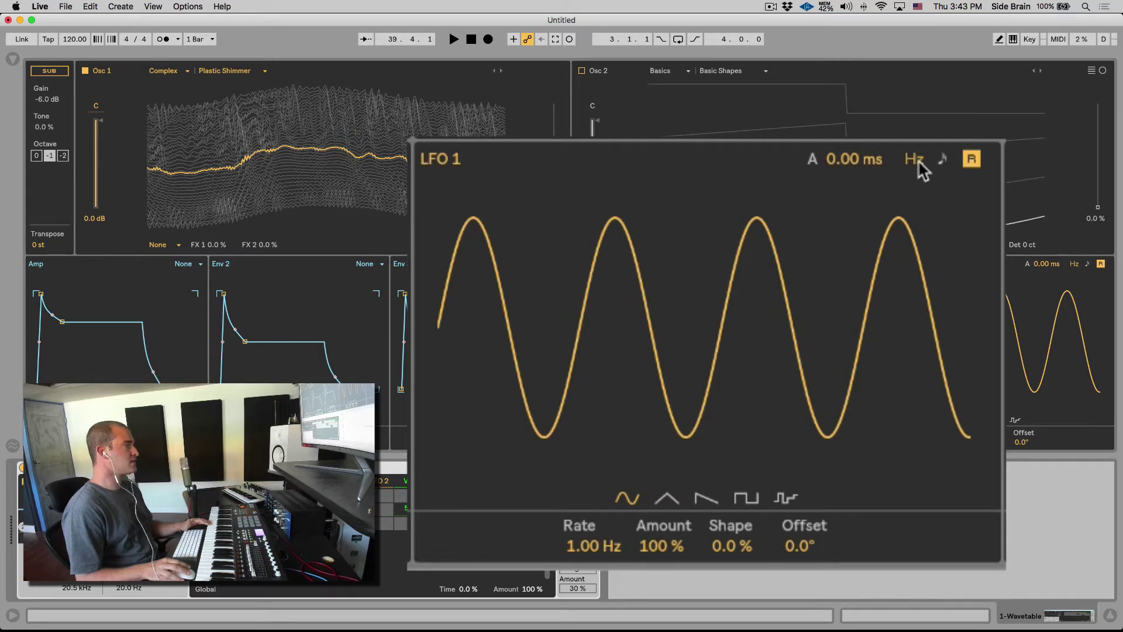
pyautogui.click(940, 159)
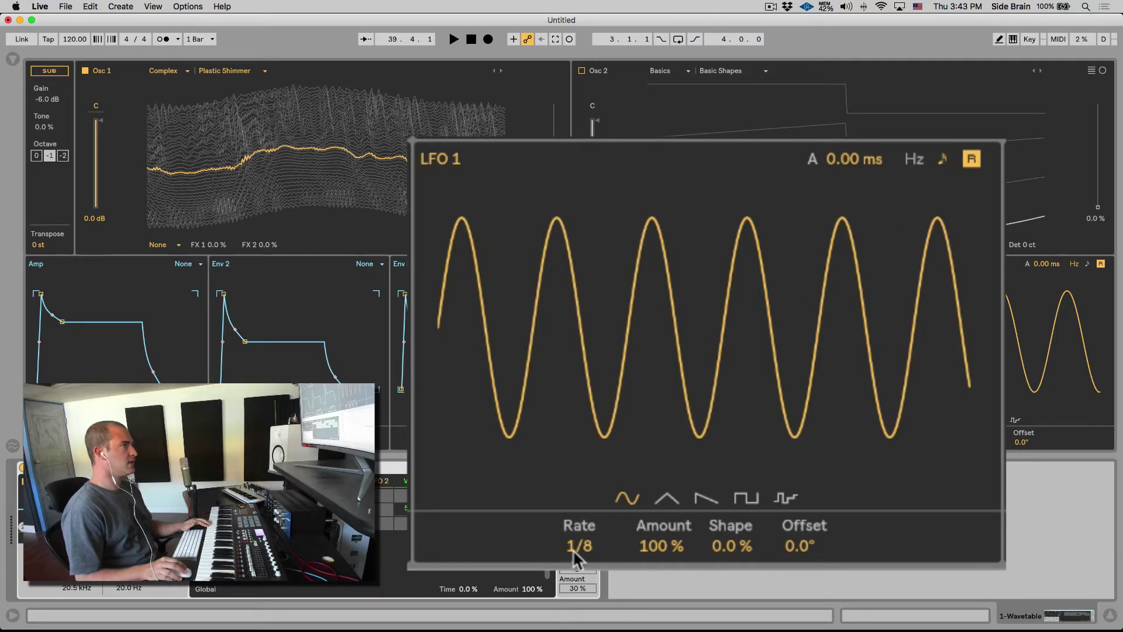
pyautogui.click(915, 161)
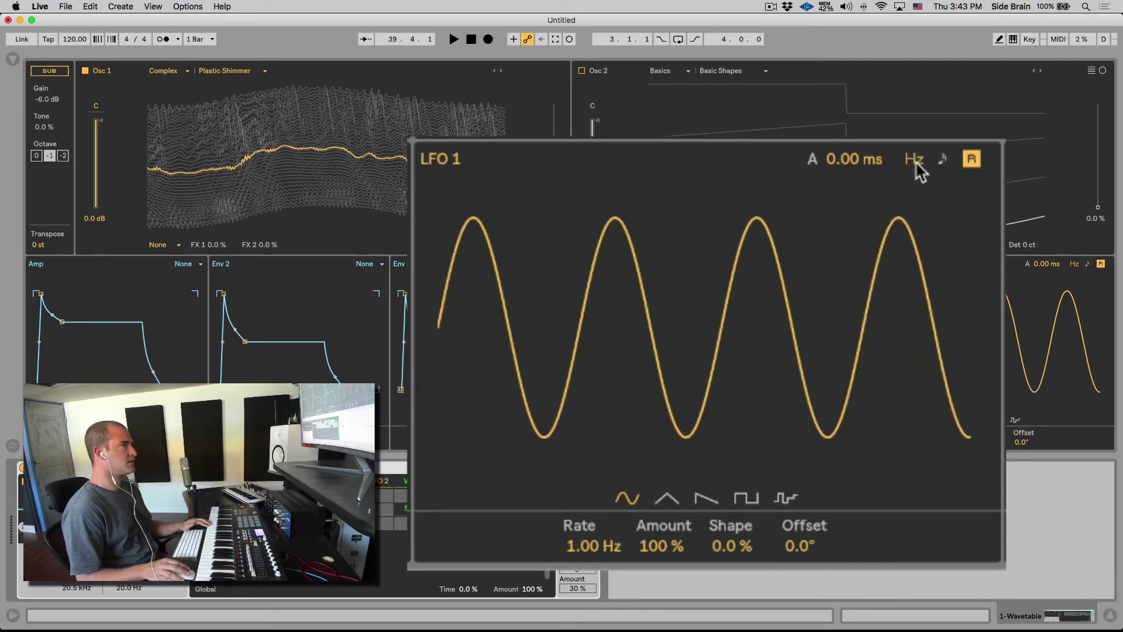
pyautogui.click(970, 161)
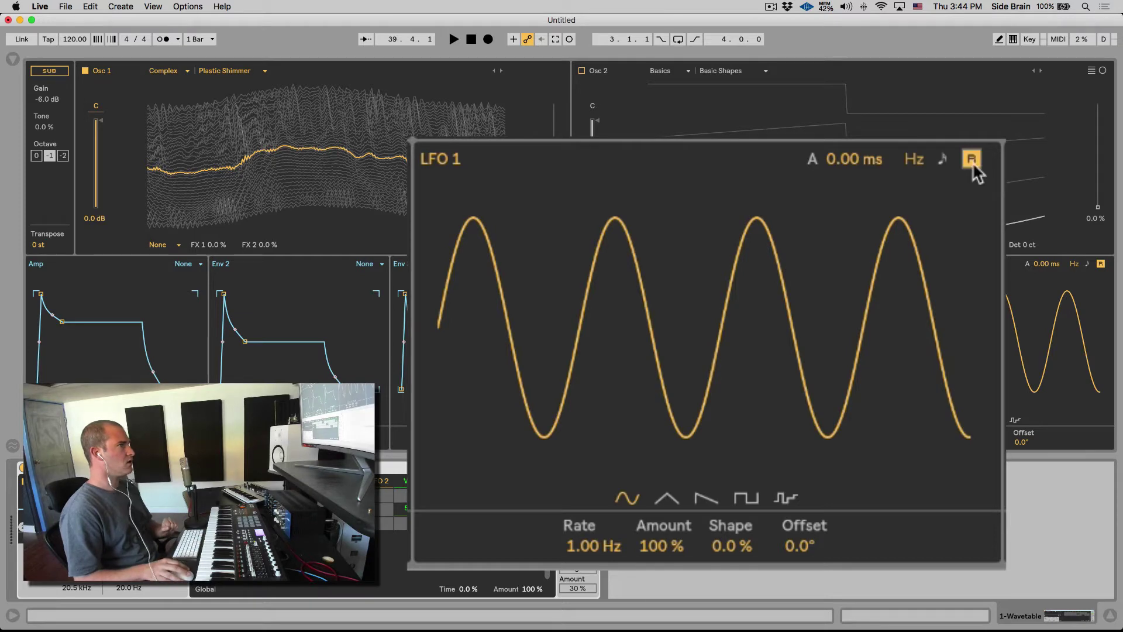
# - Sync LFO 1 to a 1/8 note rate and set the song tempo to 103 BPM
pyautogui.click(585, 551)
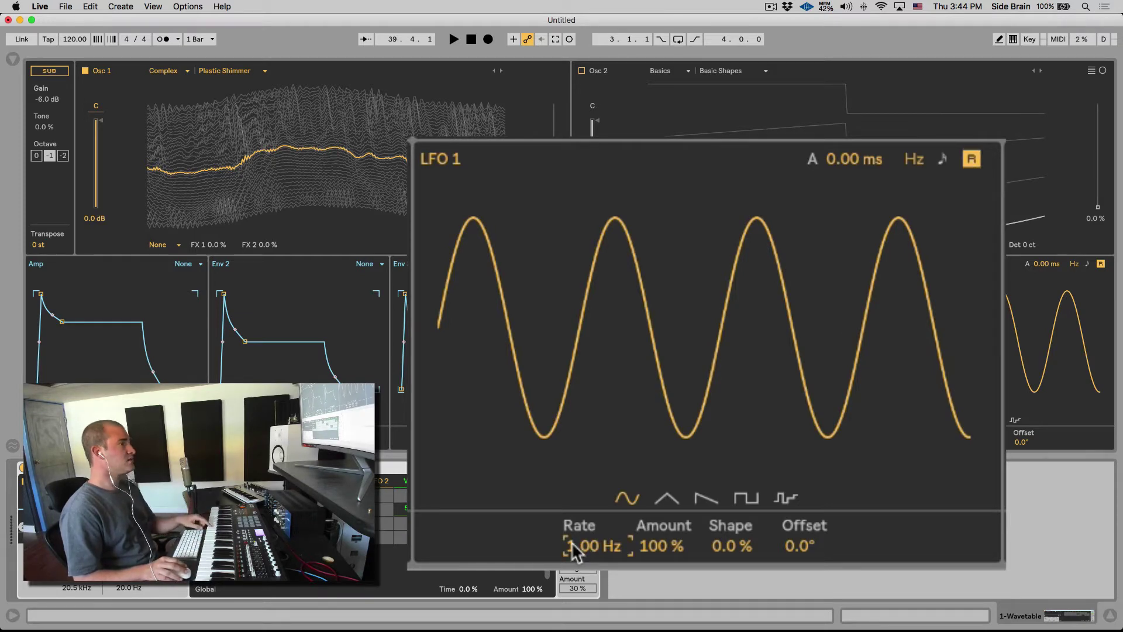
pyautogui.moveTo(578, 547)
pyautogui.mouseDown()
pyautogui.moveTo(577, 468)
pyautogui.moveTo(577, 553)
pyautogui.mouseUp()
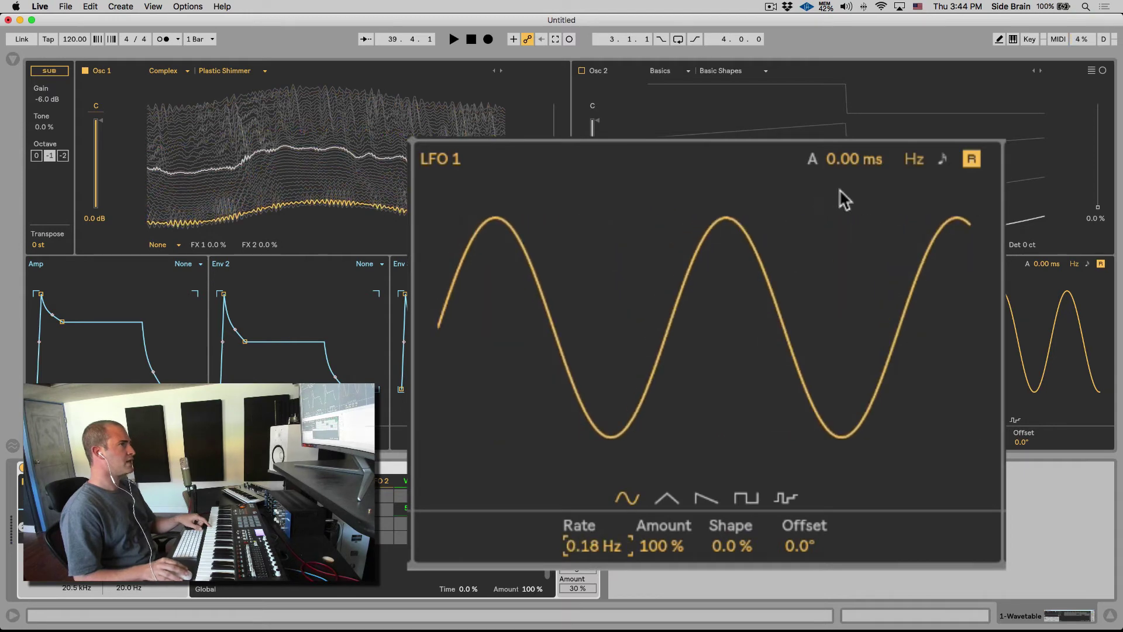
pyautogui.click(941, 159)
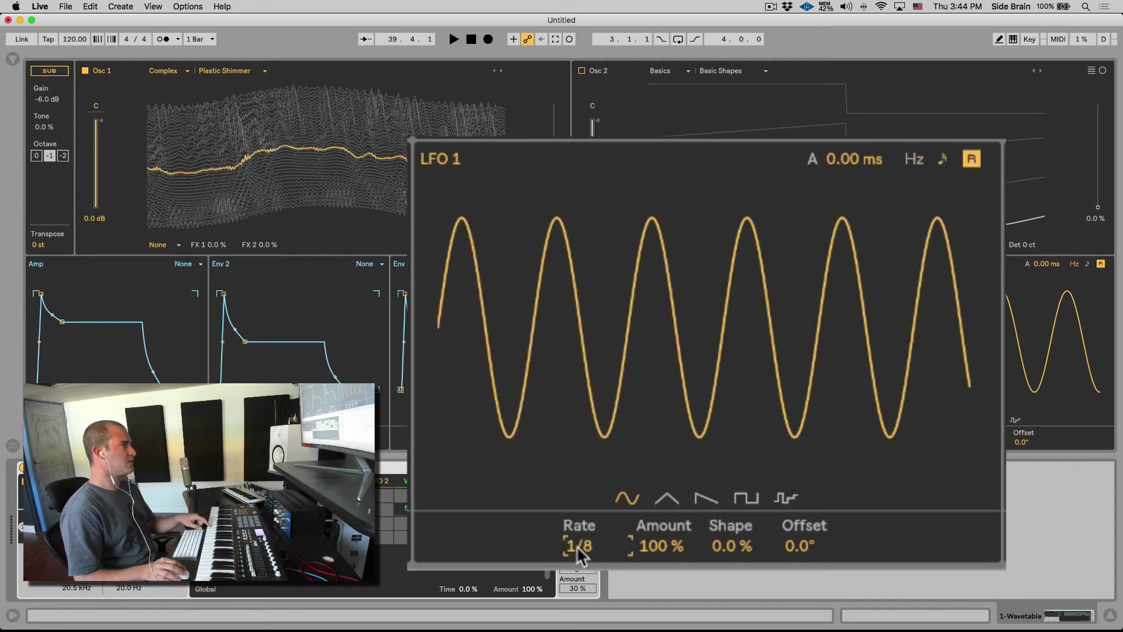
pyautogui.moveTo(585, 549)
pyautogui.mouseDown()
pyautogui.moveTo(585, 523)
pyautogui.moveTo(592, 556)
pyautogui.mouseUp()
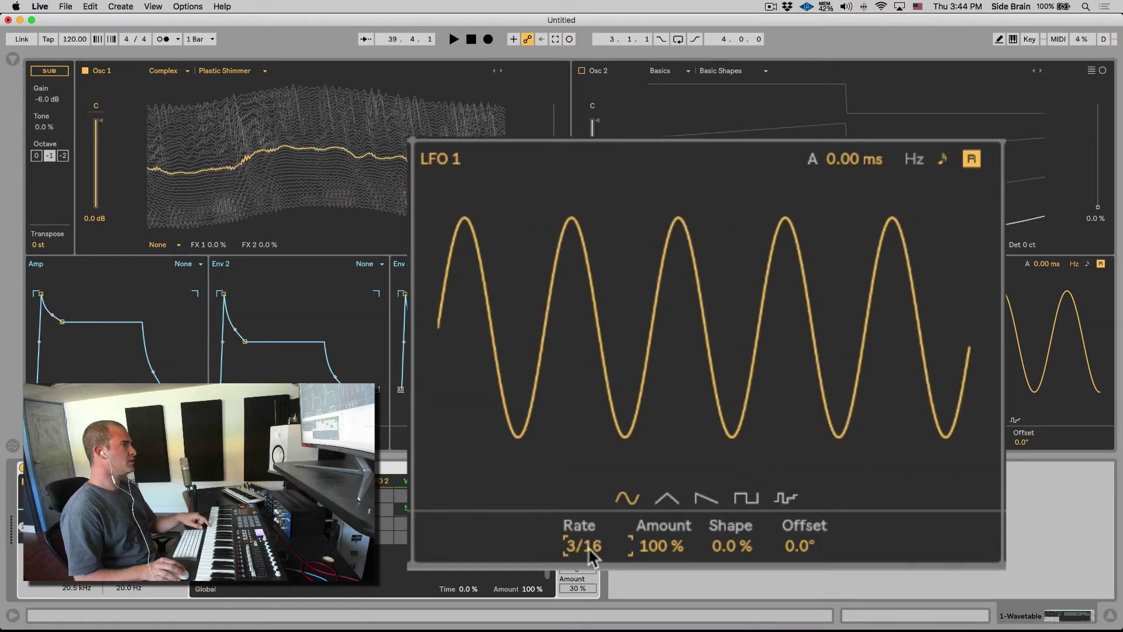
pyautogui.moveTo(67, 41); pyautogui.dragTo(66, 47)
pyautogui.moveTo(585, 546); pyautogui.dragTo(585, 542)
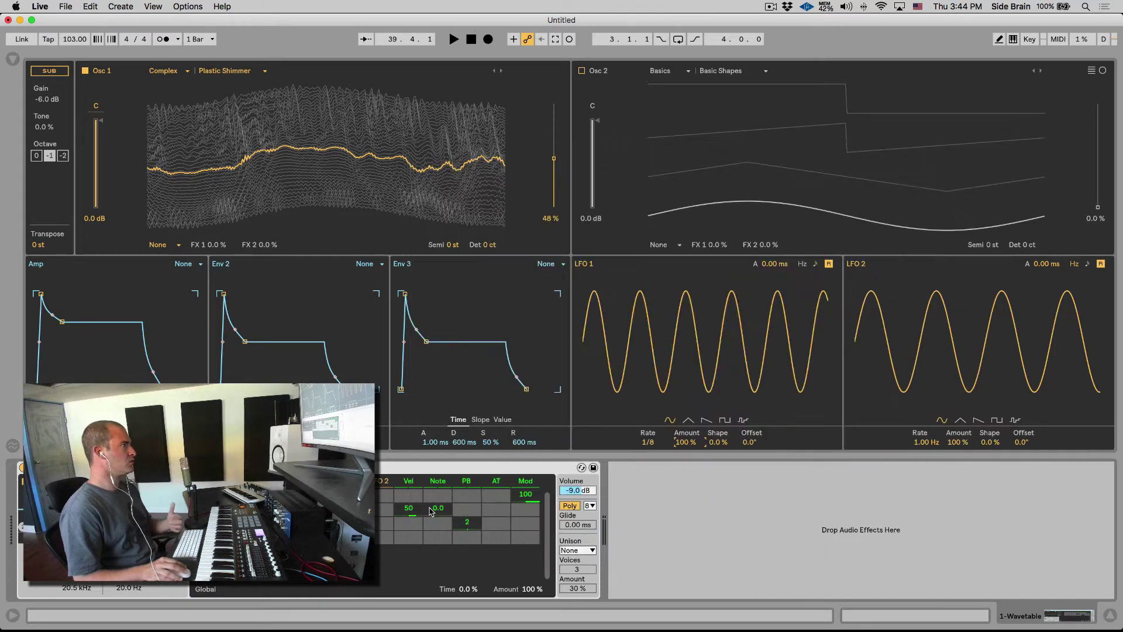
# - Adjust the LFO 1 to Osc 1 Pos matrix amount, leaving it at 50
pyautogui.click(344, 422)
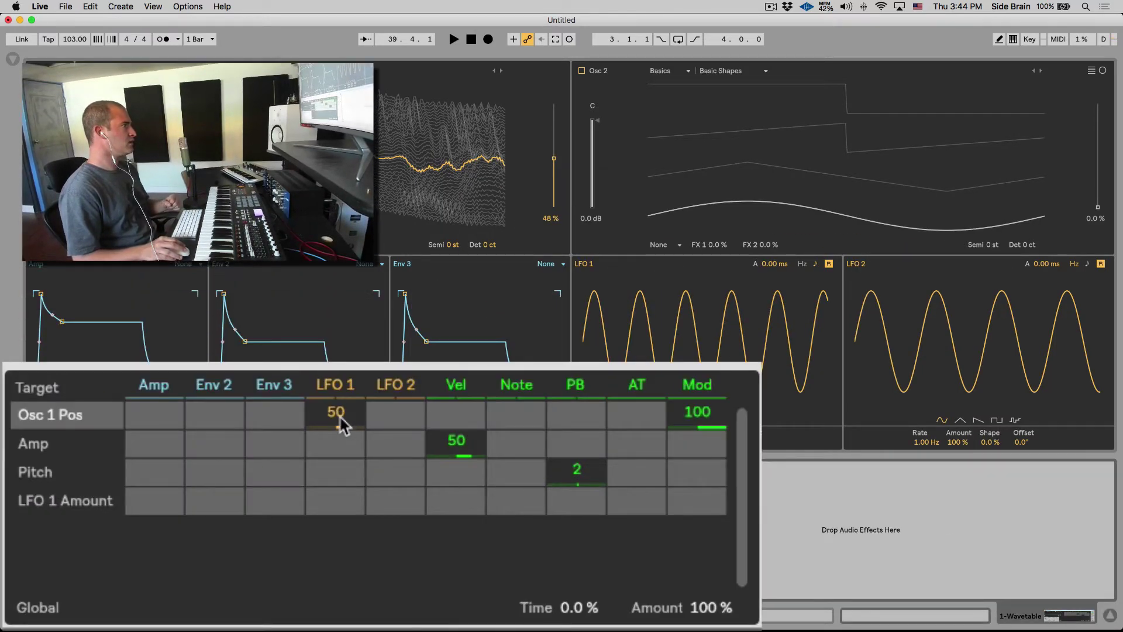
pyautogui.moveTo(344, 423)
pyautogui.mouseDown()
pyautogui.moveTo(344, 405)
pyautogui.moveTo(328, 447)
pyautogui.moveTo(333, 427)
pyautogui.mouseUp()
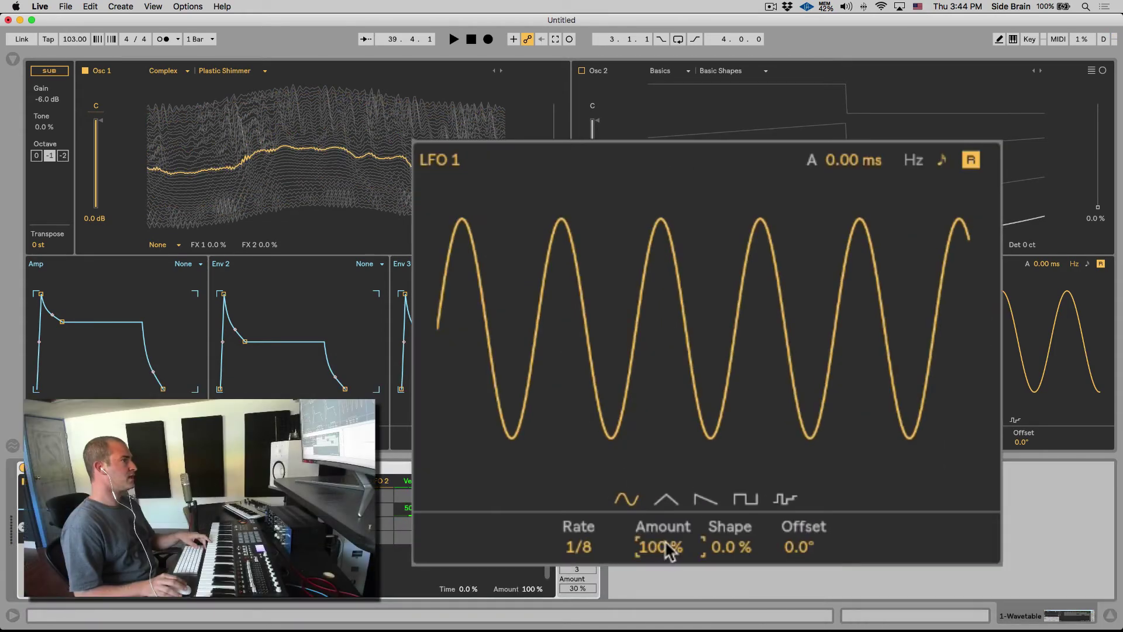
# - Keep LFO 1 Amount at 100 % and reset its Shape to 0.0 %
pyautogui.moveTo(669, 550); pyautogui.dragTo(713, 496)
pyautogui.doubleClick(727, 561)
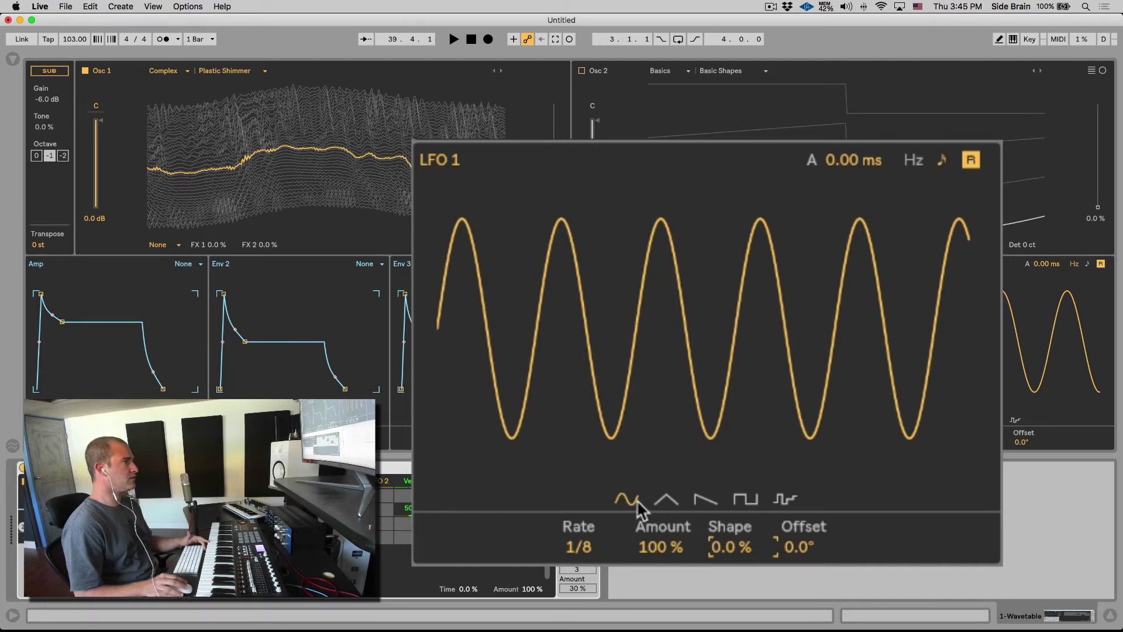
# - Audition LFO 1's triangle, sawtooth, square and sample-and-hold waves, then bend a sine with Shape
pyautogui.click(667, 501)
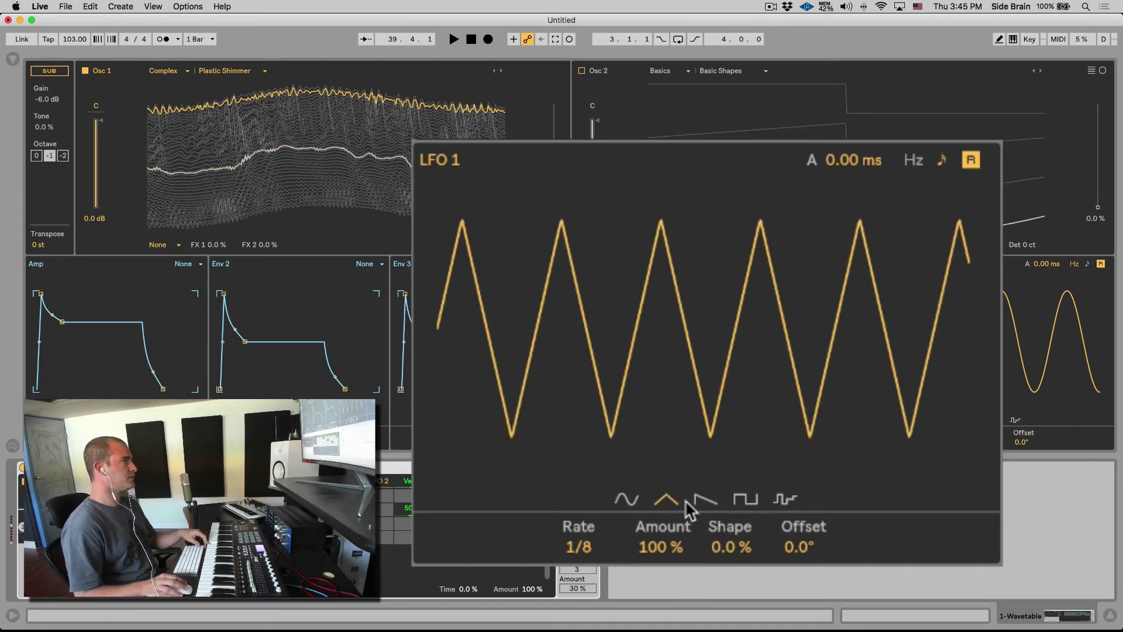
pyautogui.click(704, 500)
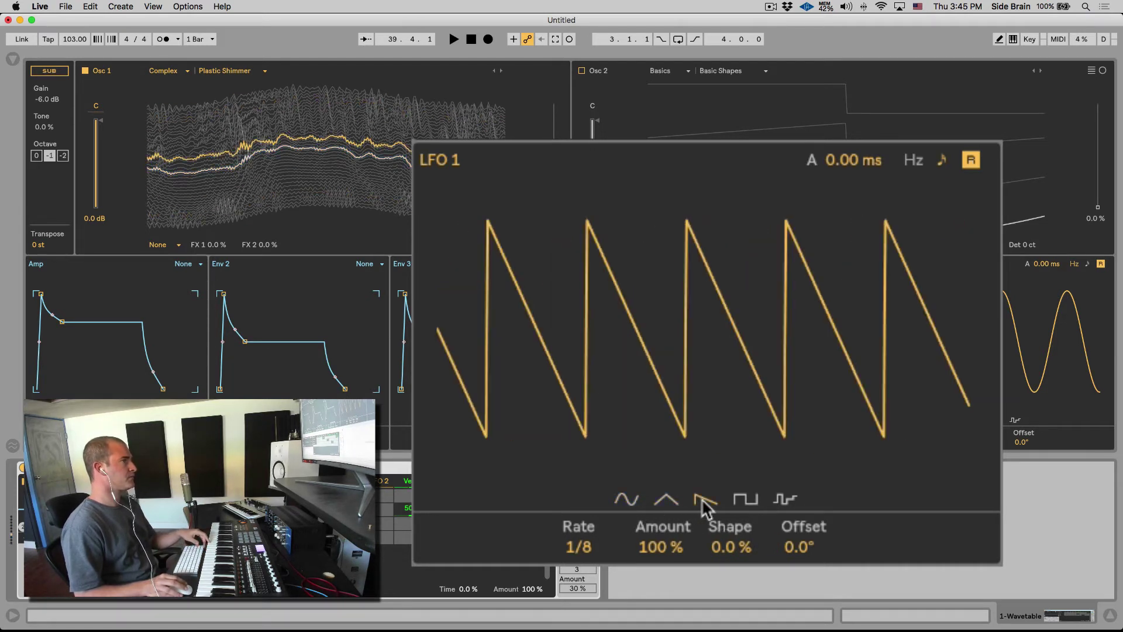
pyautogui.click(745, 499)
pyautogui.click(784, 500)
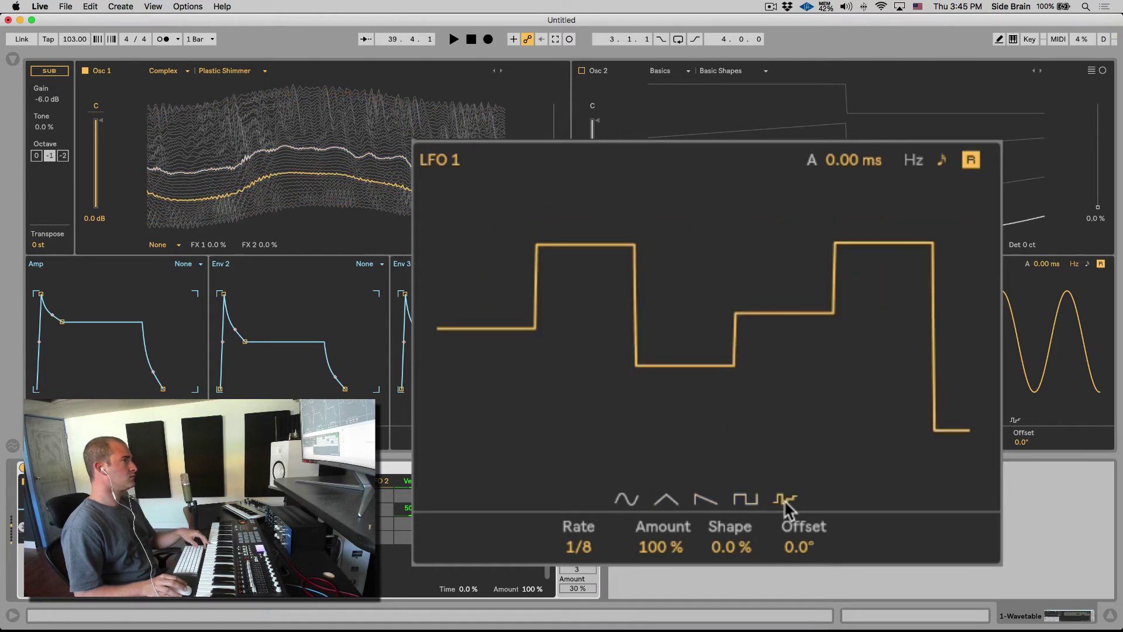
pyautogui.click(666, 500)
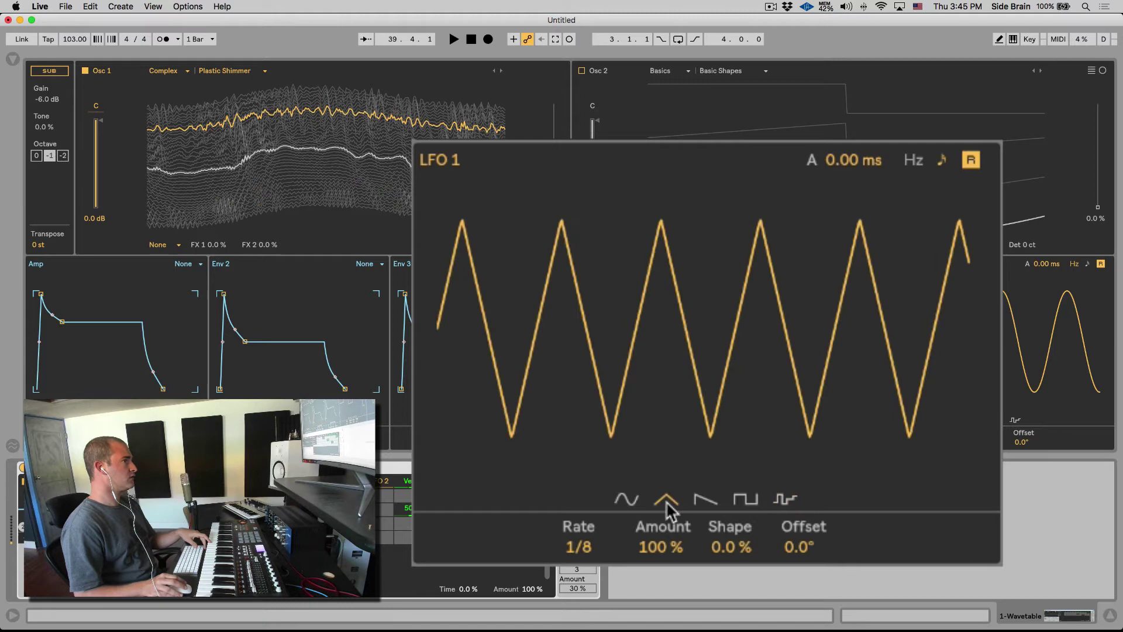
pyautogui.click(625, 499)
pyautogui.moveTo(731, 546); pyautogui.dragTo(706, 512)
# - Compare triangle, skewed sawtooth, square and sample-and-hold again, settling LFO 1 on a sine wave
pyautogui.click(668, 501)
pyautogui.click(707, 509)
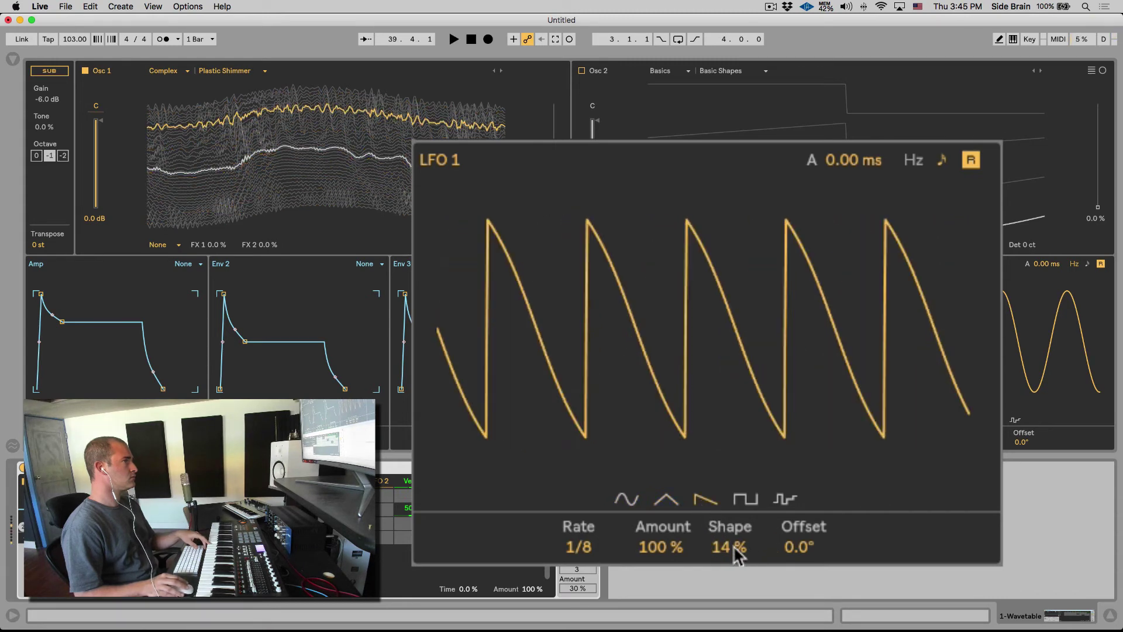
pyautogui.moveTo(735, 550); pyautogui.dragTo(715, 522)
pyautogui.click(742, 508)
pyautogui.click(785, 499)
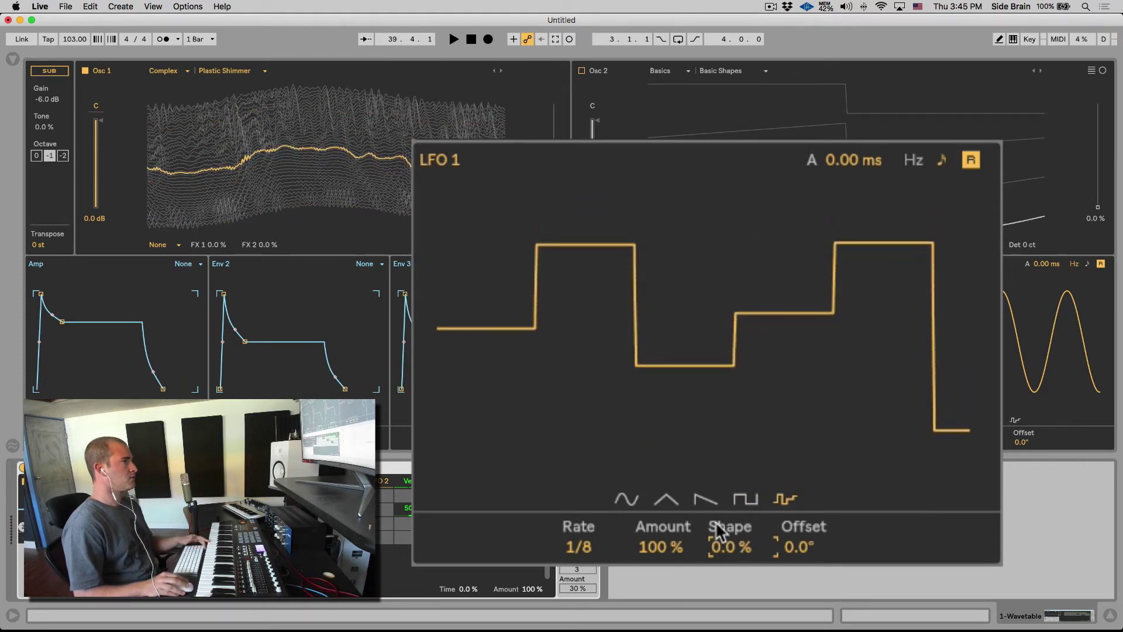
pyautogui.click(633, 501)
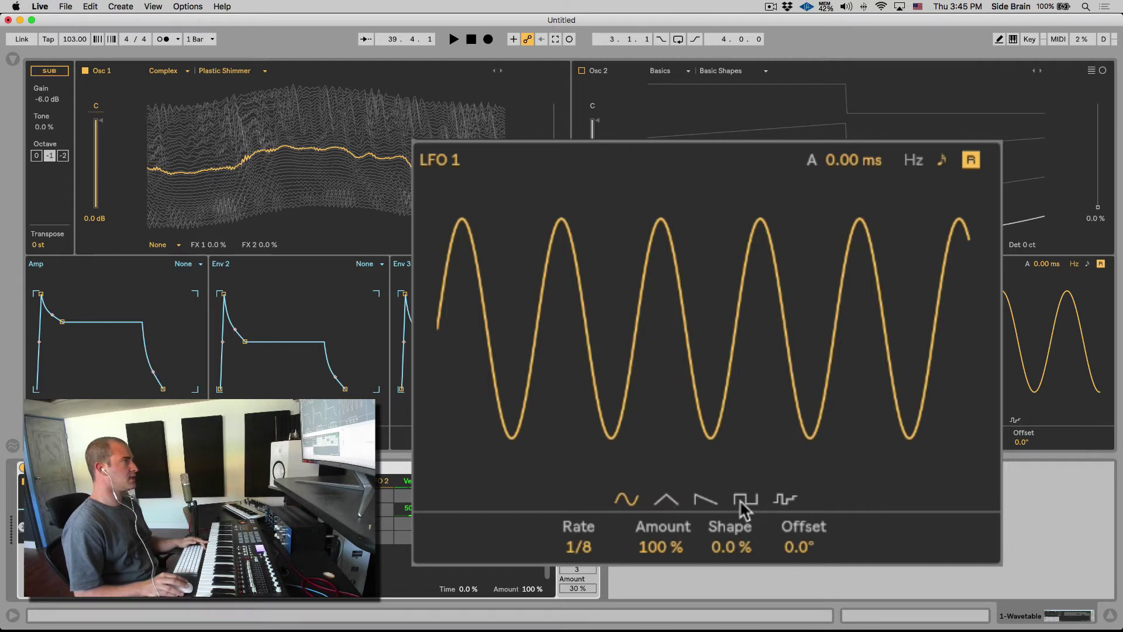
# - Slow LFO 1 to a 3/4 synced rate and sweep its phase offset back to 0°
pyautogui.moveTo(796, 561); pyautogui.dragTo(797, 531)
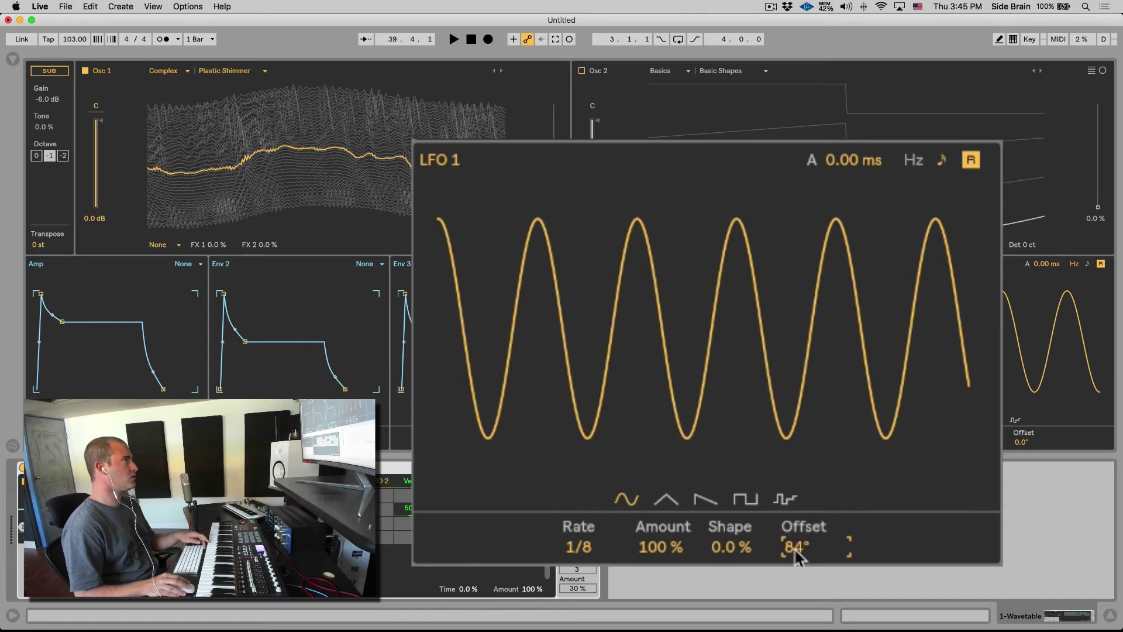
pyautogui.moveTo(605, 557); pyautogui.dragTo(605, 542)
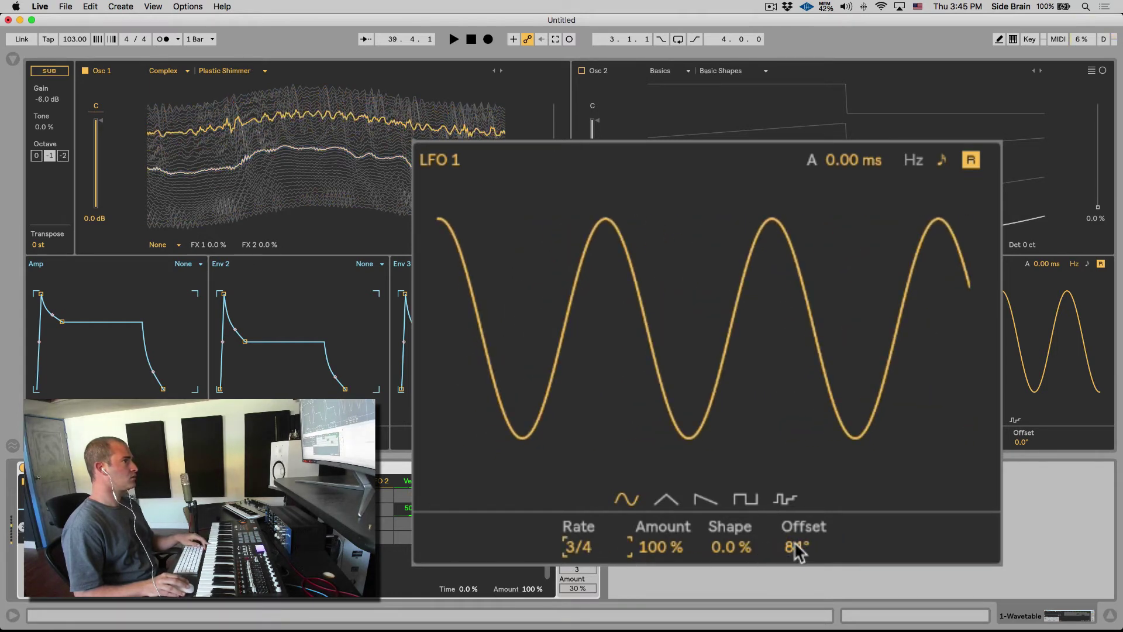
pyautogui.moveTo(797, 550); pyautogui.dragTo(797, 473)
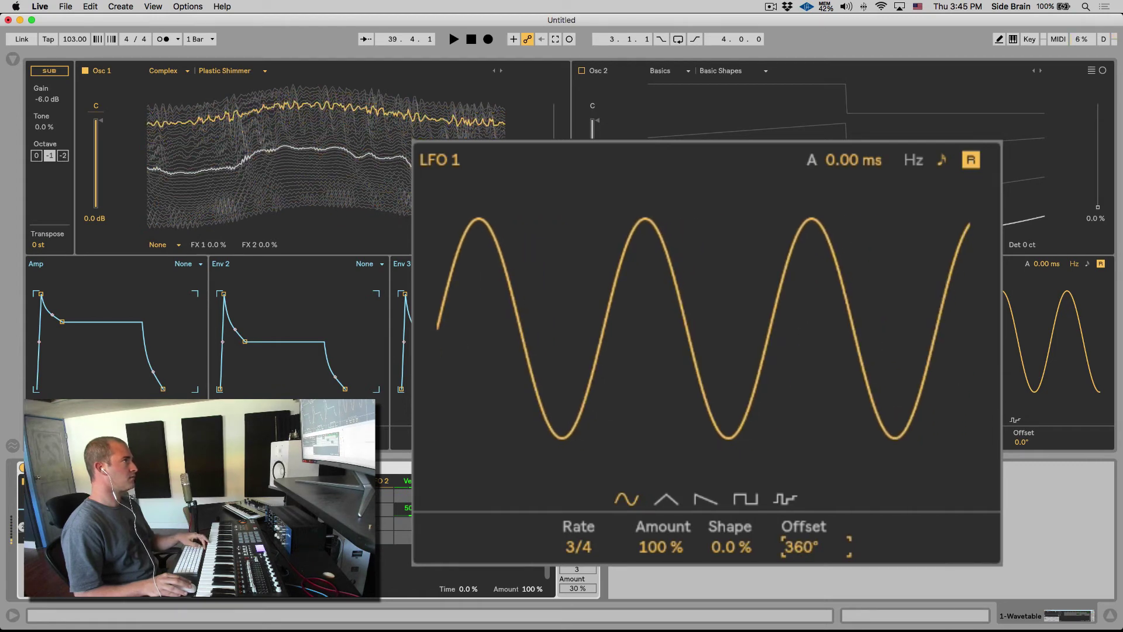
pyautogui.moveTo(802, 547); pyautogui.dragTo(802, 582)
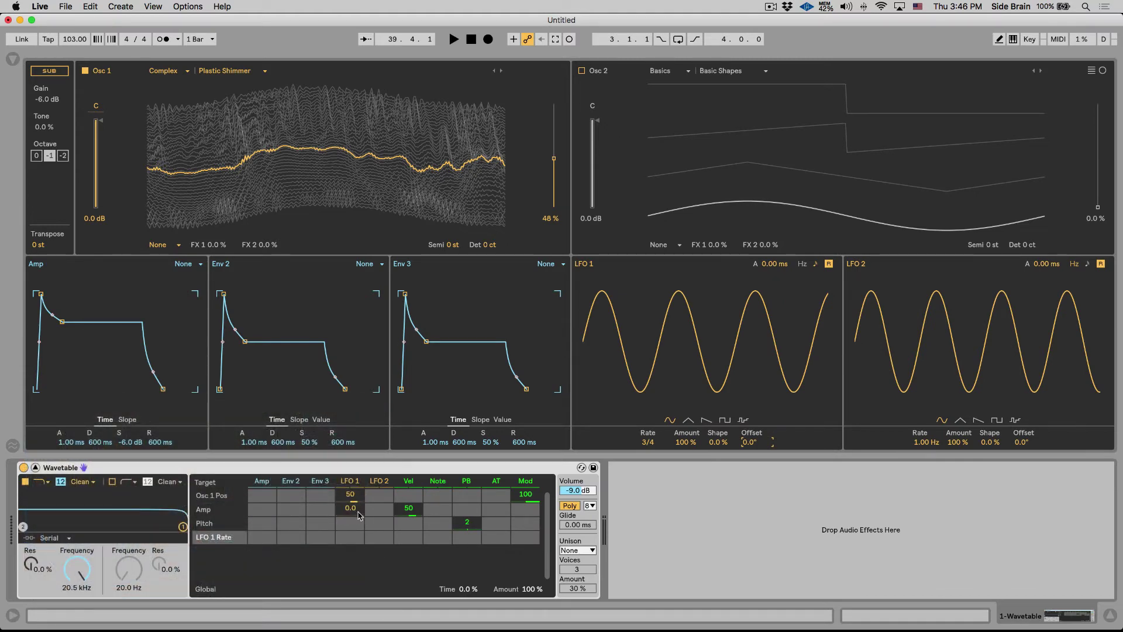
# - Cut Filter 1 to 892 Hz, modulate it from LFO 1 at 78, and run LFO 1 at 2.02 Hz
pyautogui.moveTo(376, 499); pyautogui.dragTo(358, 502)
pyautogui.click(261, 503)
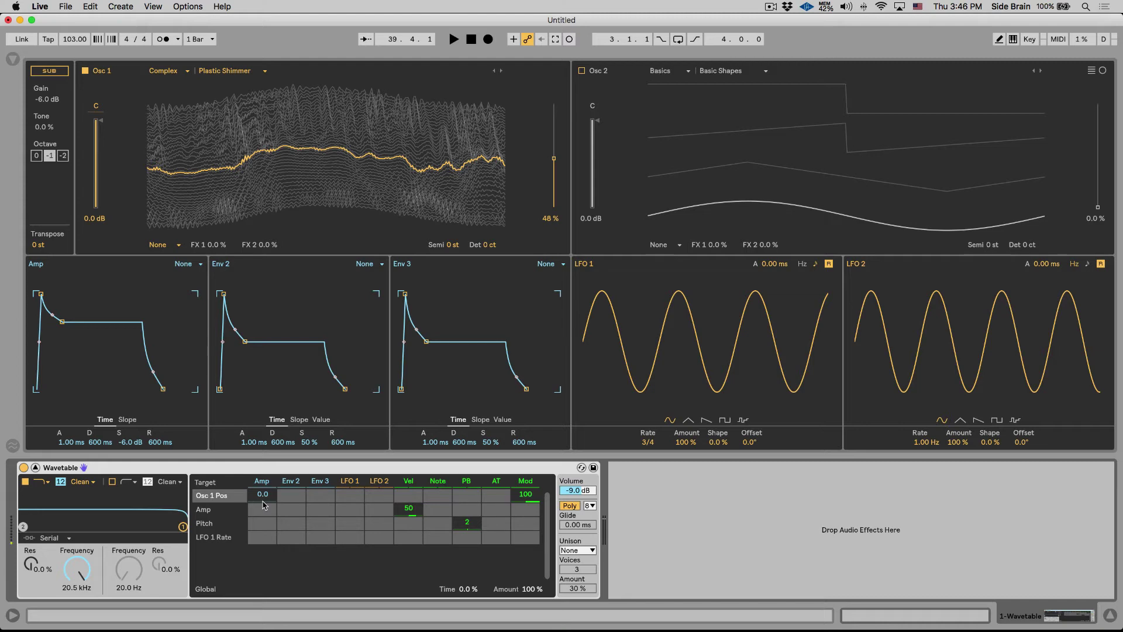
pyautogui.click(76, 571)
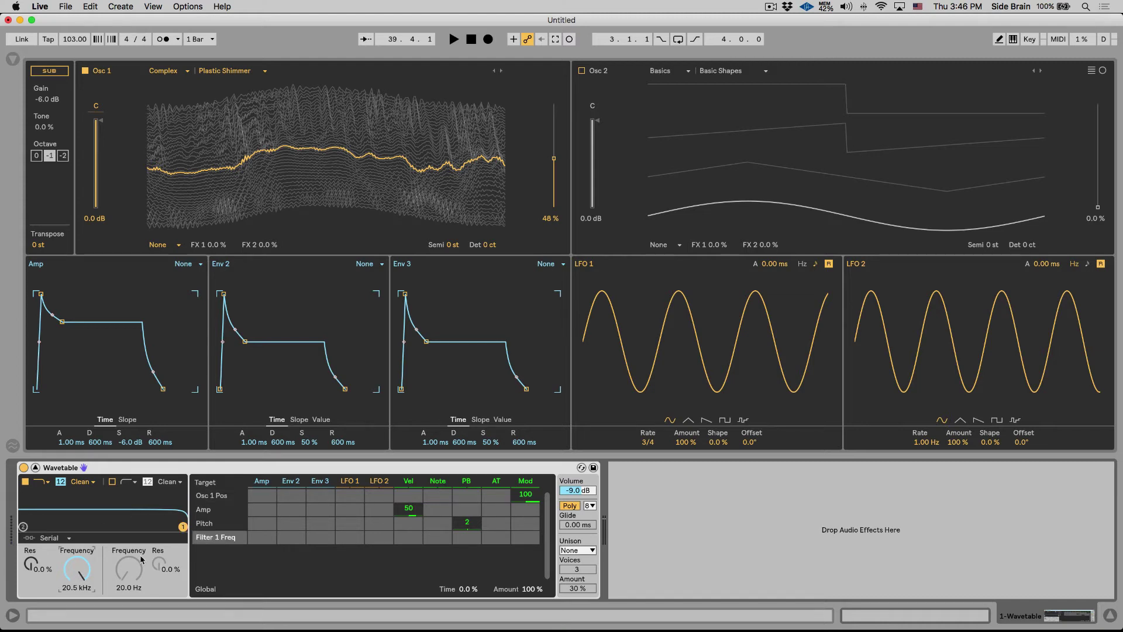
pyautogui.moveTo(184, 527); pyautogui.dragTo(111, 523)
pyautogui.moveTo(350, 536)
pyautogui.mouseDown()
pyautogui.moveTo(350, 520)
pyautogui.moveTo(352, 545)
pyautogui.mouseUp()
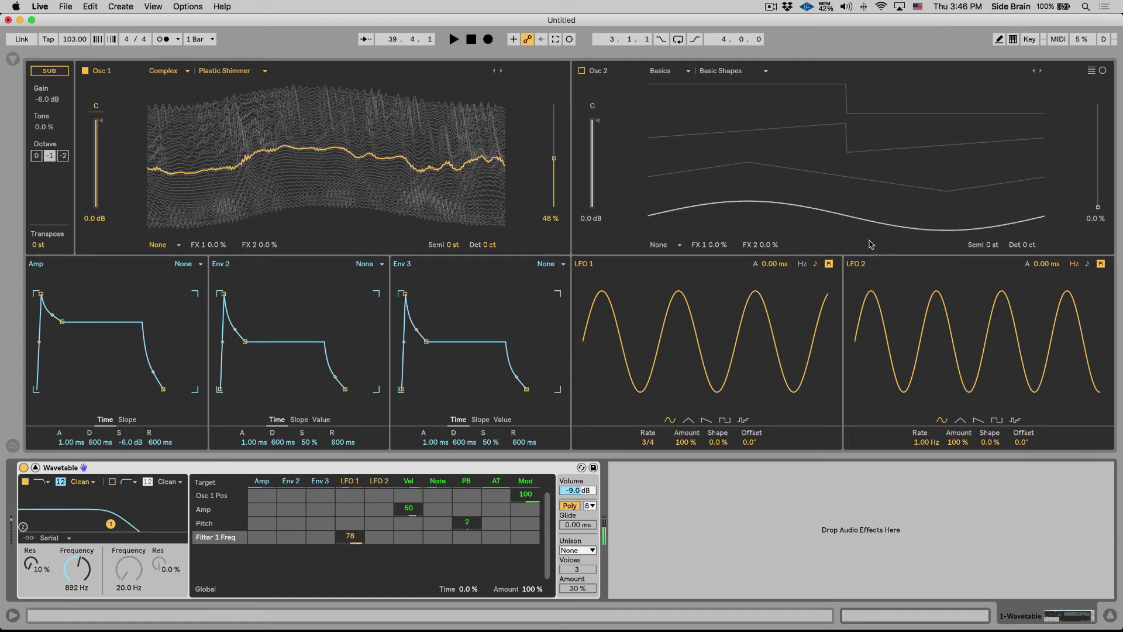
pyautogui.click(803, 264)
pyautogui.moveTo(649, 442)
pyautogui.mouseDown()
pyautogui.moveTo(649, 419)
pyautogui.moveTo(649, 447)
pyautogui.mouseUp()
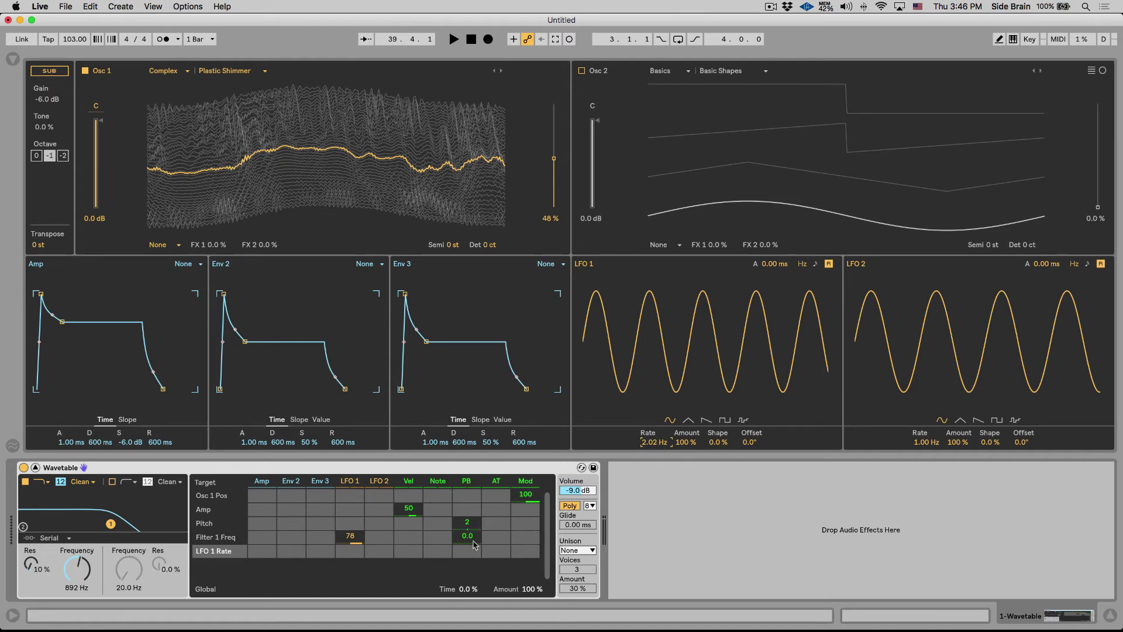
# - Modulate LFO 1 Rate from LFO 2 at 47, sync LFO 2 at 51 %, and set LFO 1 to Osc 1 Pos at 55
pyautogui.moveTo(379, 551); pyautogui.dragTo(379, 526)
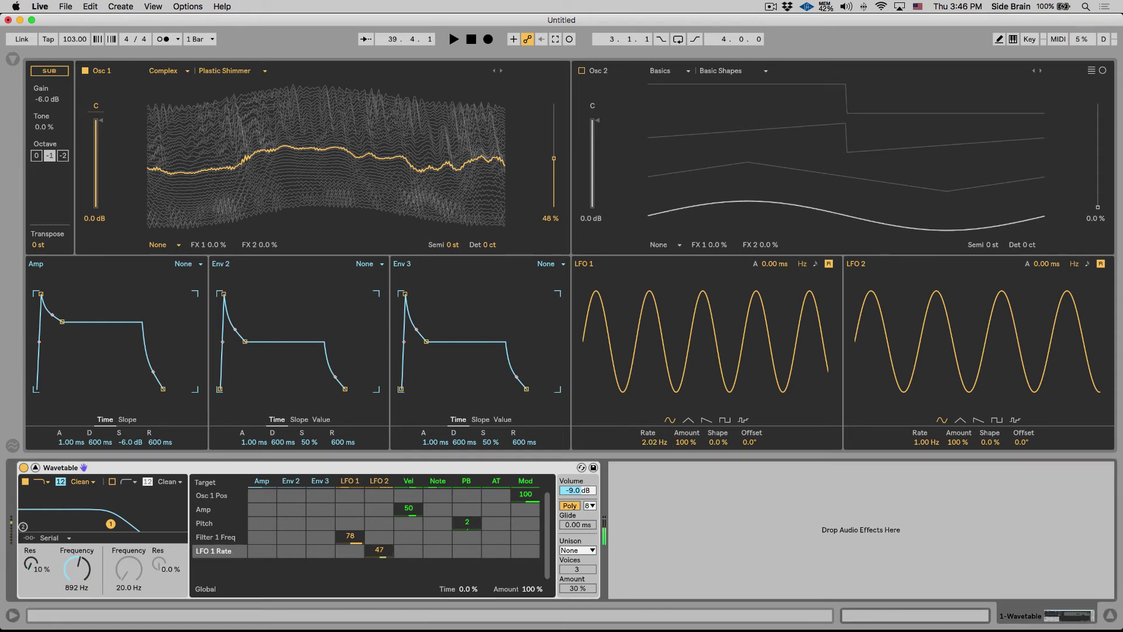
pyautogui.moveTo(965, 443); pyautogui.dragTo(965, 472)
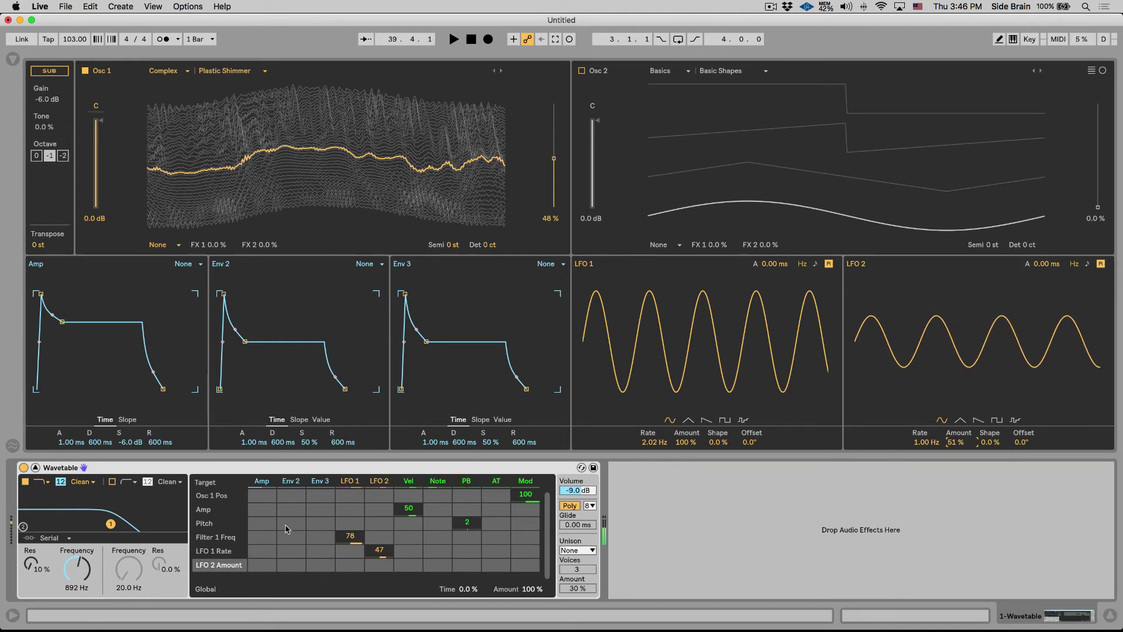
pyautogui.click(1086, 264)
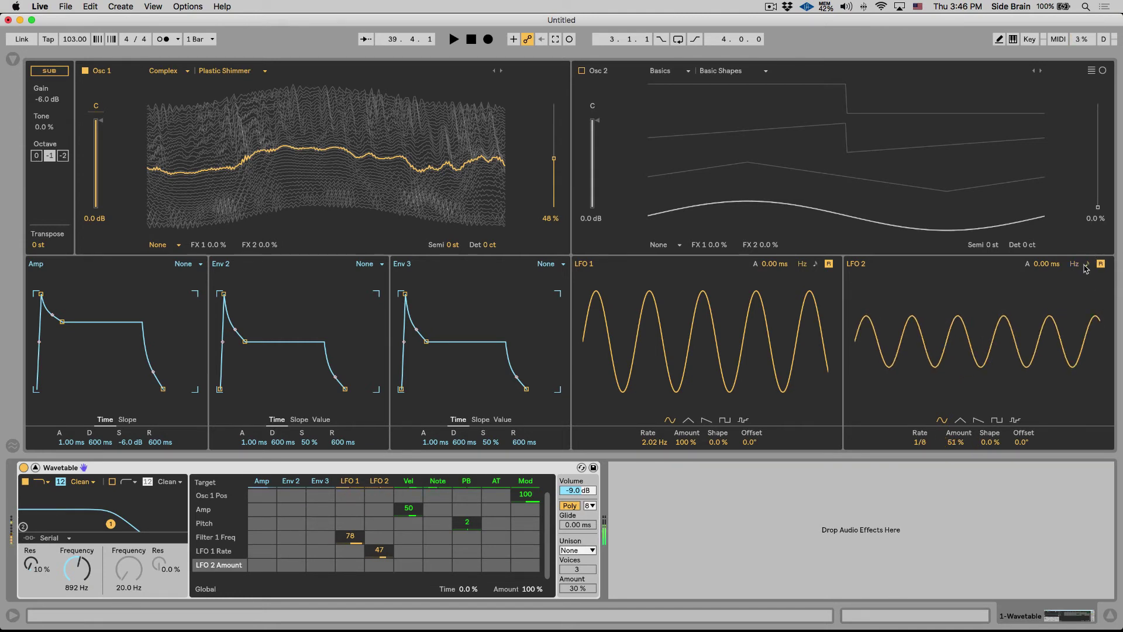
pyautogui.moveTo(930, 438)
pyautogui.mouseDown()
pyautogui.moveTo(930, 415)
pyautogui.moveTo(924, 442)
pyautogui.mouseUp()
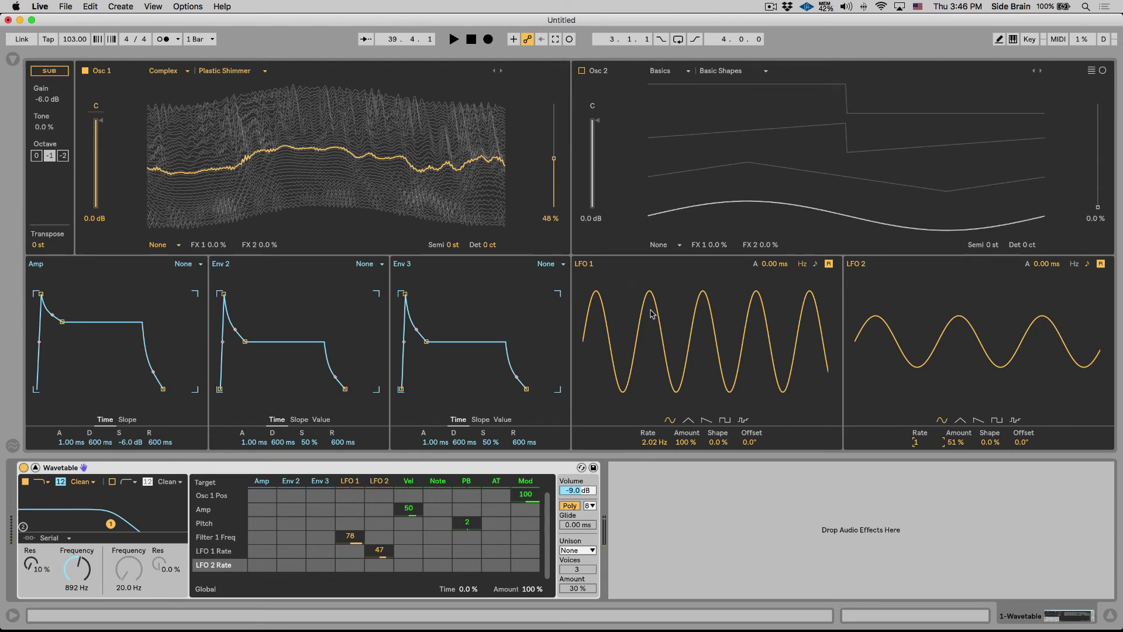
pyautogui.moveTo(346, 497); pyautogui.dragTo(346, 466)
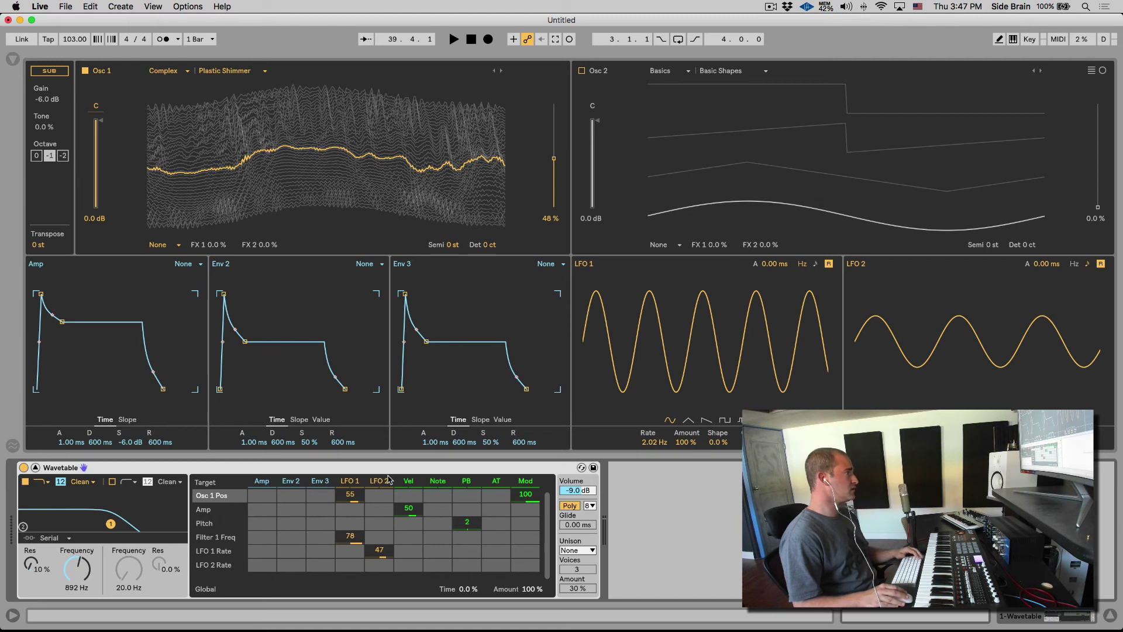
# - Add a new matrix target, then set Filter 1 Freq amounts (Amp 42, Env 2 59, LFO 2 75) and Pitch amounts
pyautogui.click(127, 575)
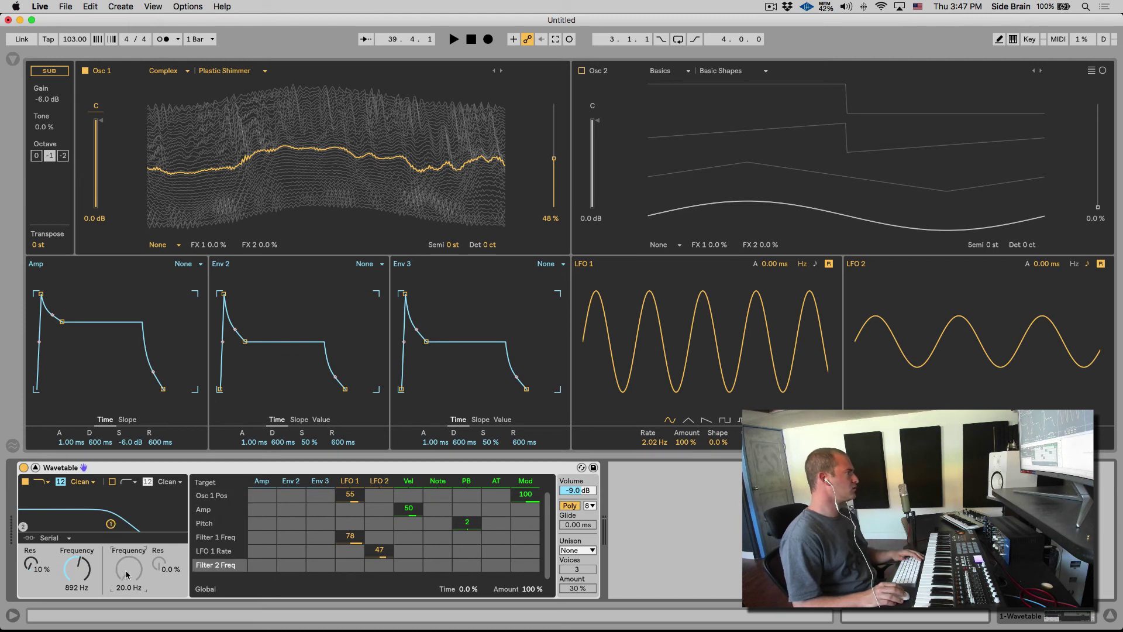
pyautogui.click(251, 445)
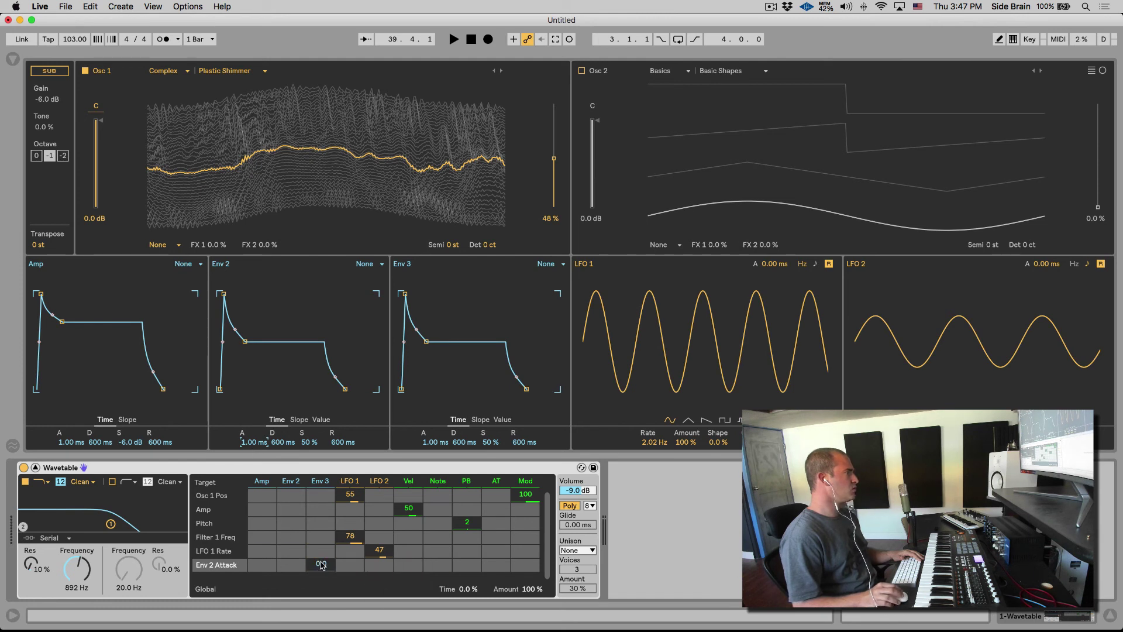
pyautogui.moveTo(320, 537); pyautogui.dragTo(277, 532)
pyautogui.moveTo(379, 539); pyautogui.dragTo(352, 520)
pyautogui.moveTo(291, 522); pyautogui.dragTo(322, 505)
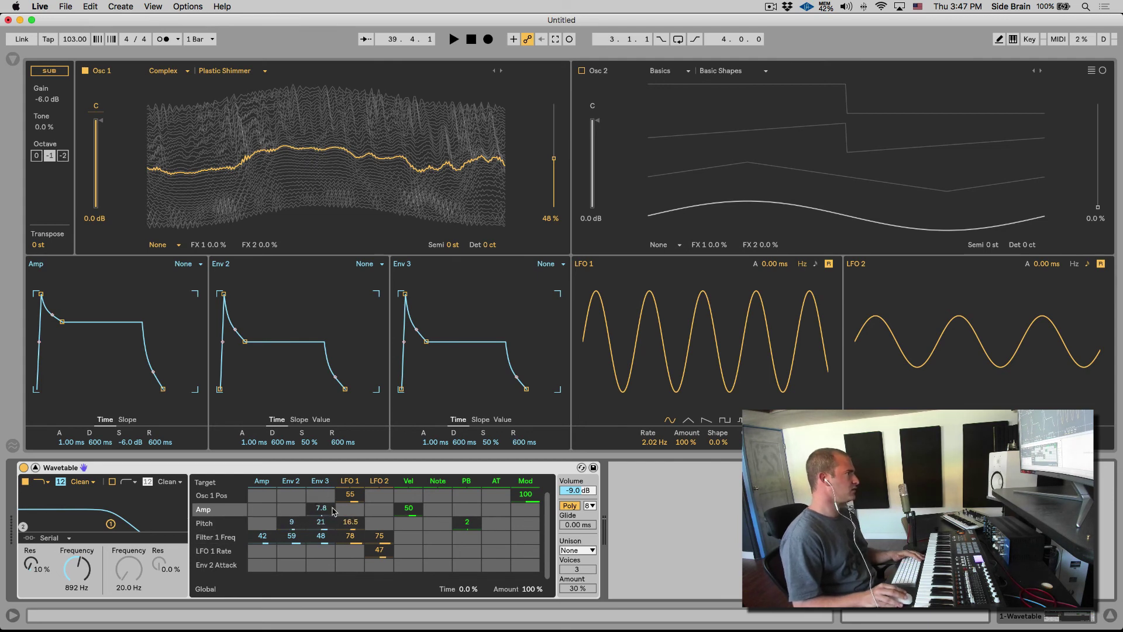
# - Collapse Wavetable to its compact view and browse the LFO 2 and Env 3 modulation sources
pyautogui.click(36, 468)
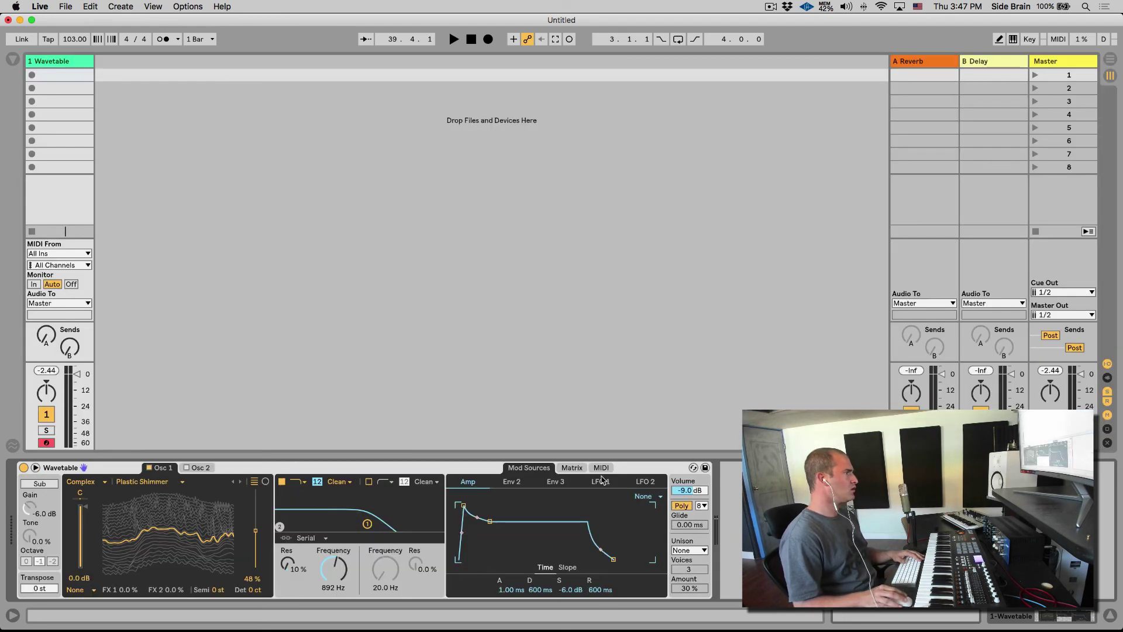
pyautogui.click(572, 467)
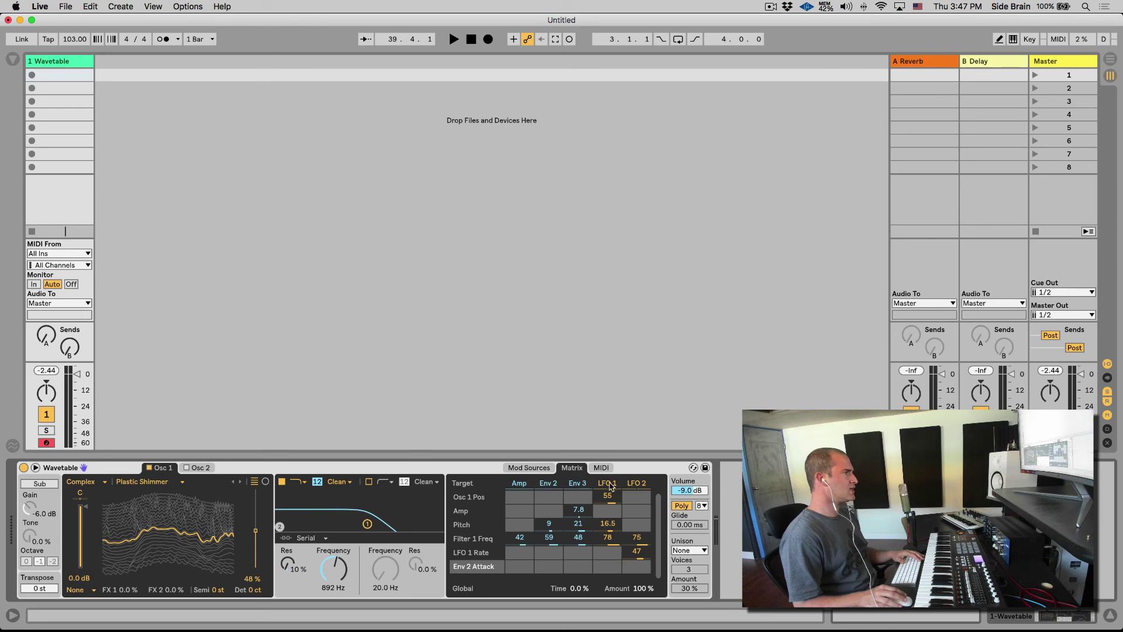
pyautogui.click(634, 483)
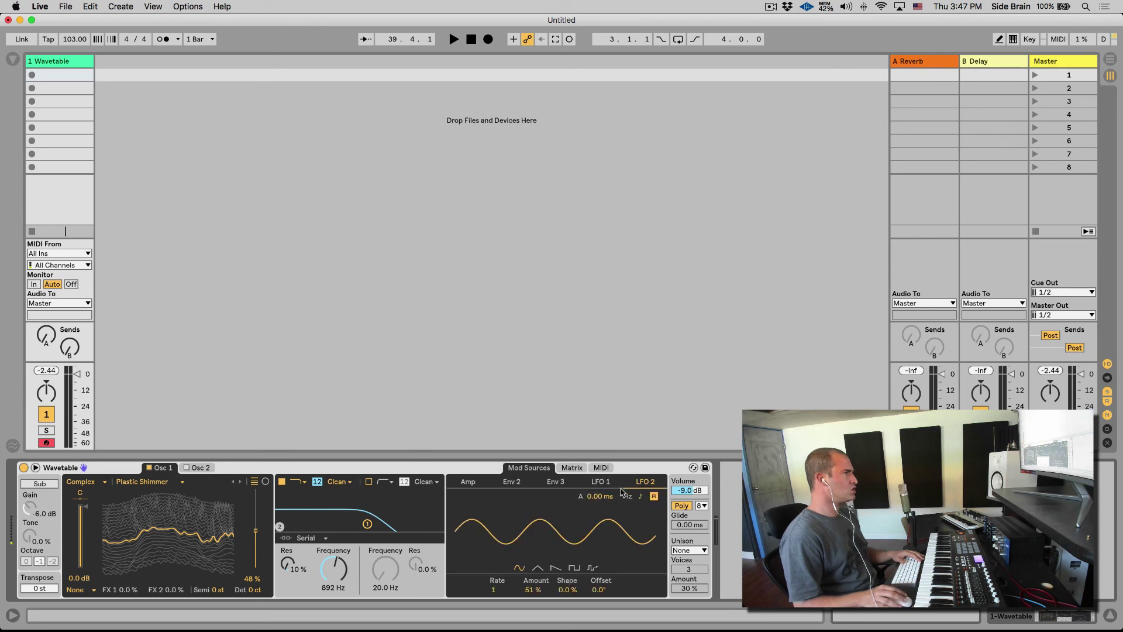
pyautogui.click(609, 483)
# - Switch between Mod Sources and Matrix, ending on the Matrix with Env 3 to Amp 7.8, Pitch 21
pyautogui.click(512, 482)
pyautogui.click(555, 481)
pyautogui.click(572, 468)
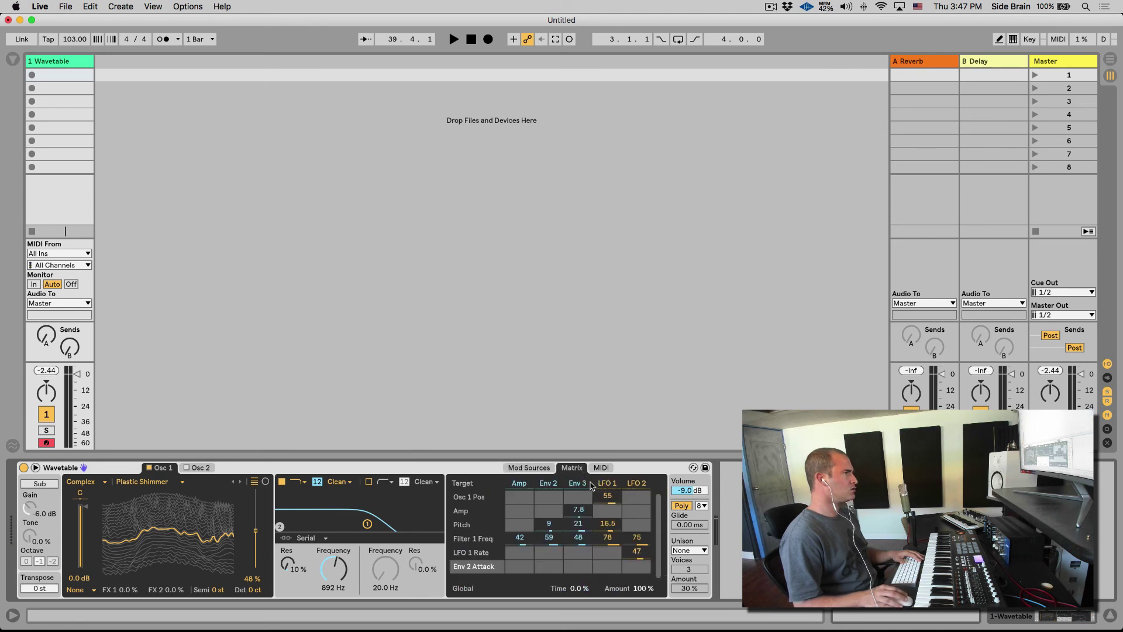
pyautogui.click(528, 468)
pyautogui.click(567, 467)
pyautogui.click(528, 468)
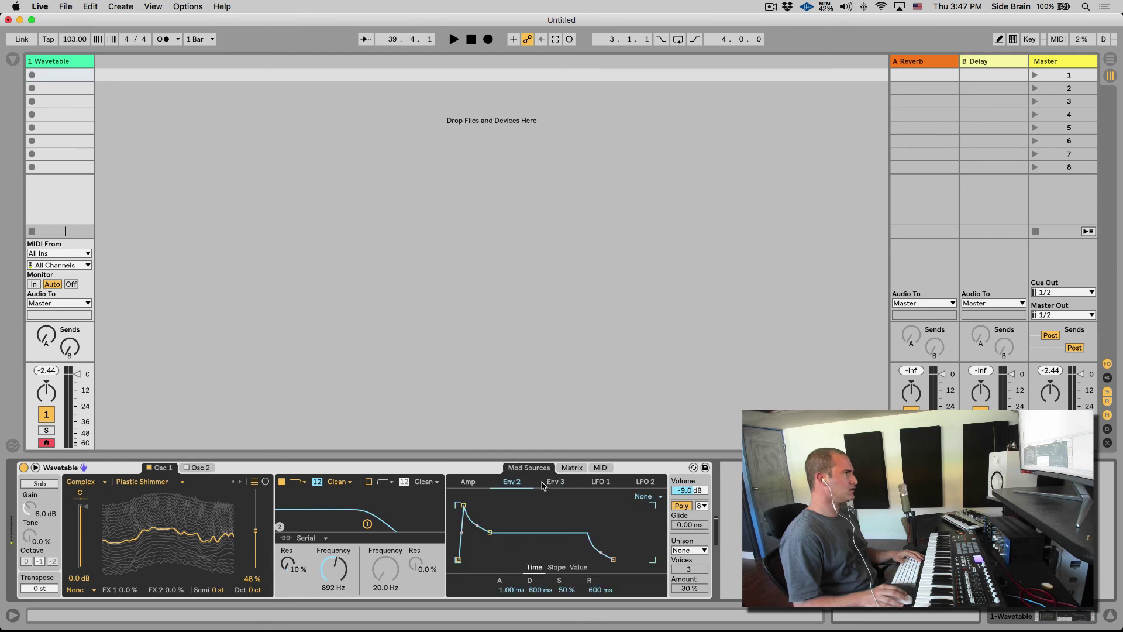
pyautogui.click(566, 468)
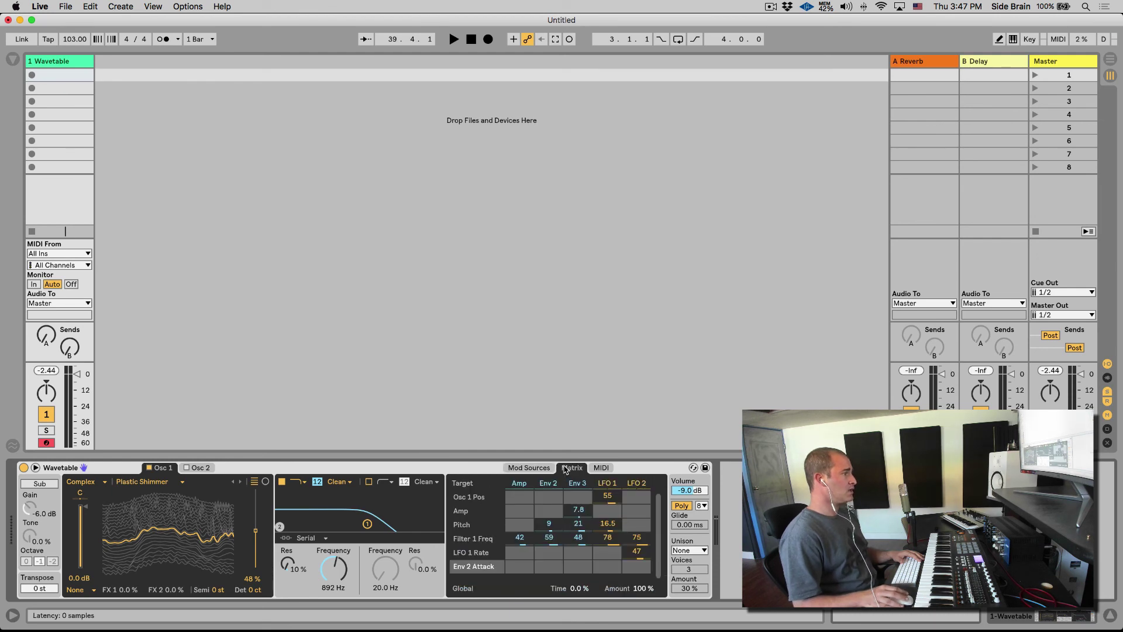
# - Expand Wavetable to full view, showing Vel to Amp at 50 and Mod to Osc 1 Pos at 100
pyautogui.click(35, 467)
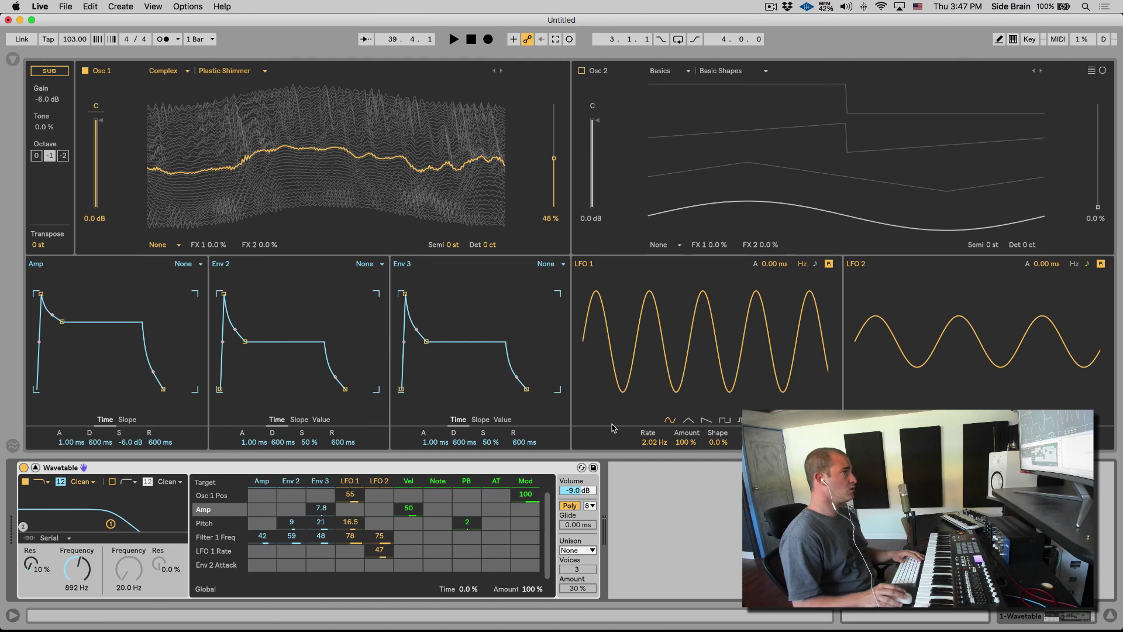